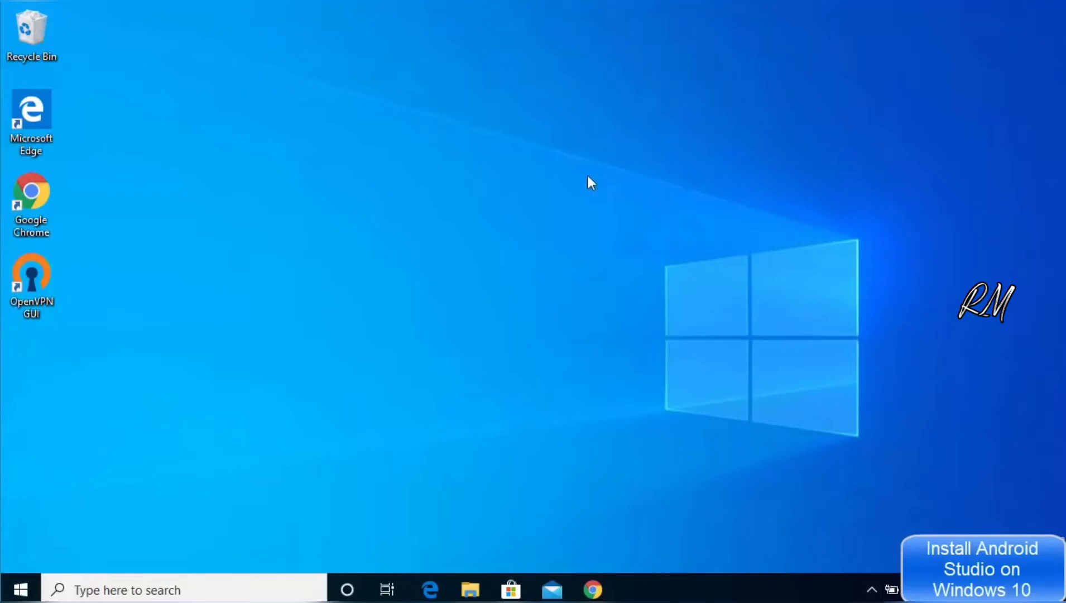
# Step: Search Google in Chrome for "java jdk" and open Oracle's JDK download page for Java SE 14
pyautogui.click(593, 591)
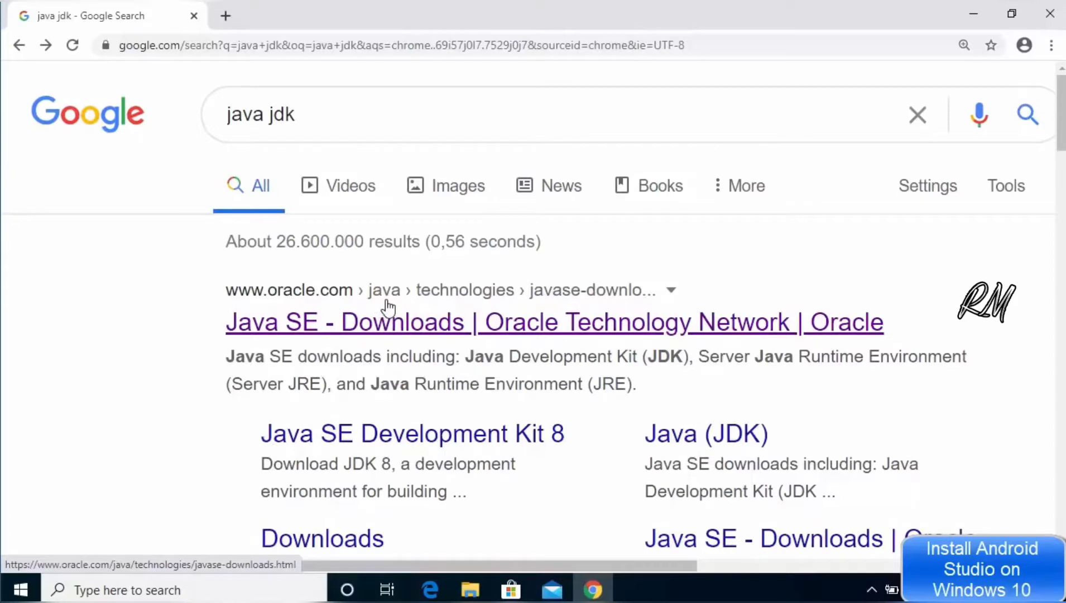
pyautogui.click(384, 330)
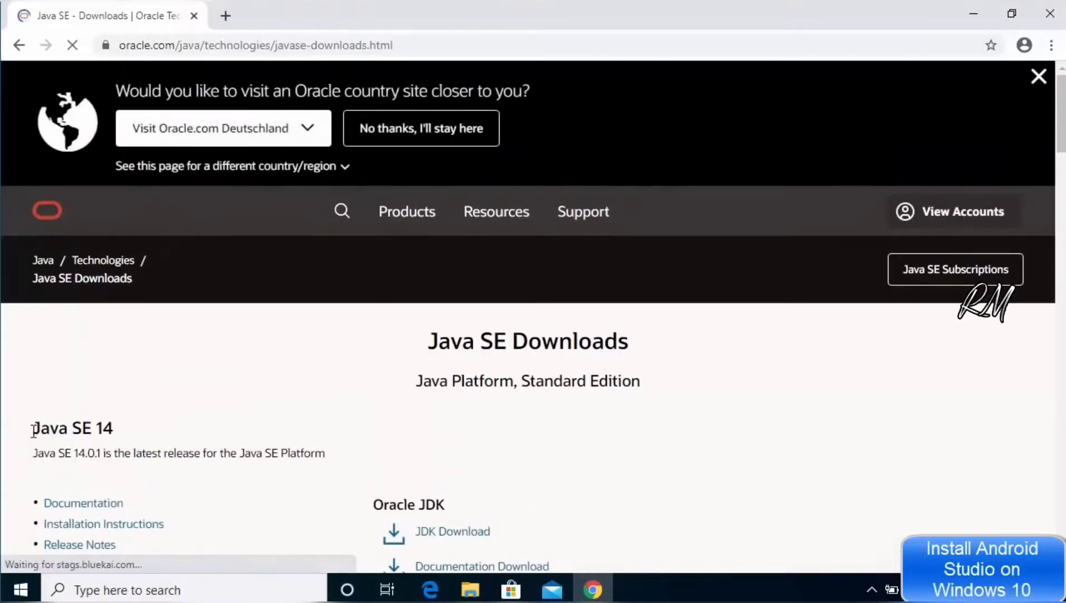
pyautogui.moveTo(31, 430); pyautogui.dragTo(127, 429)
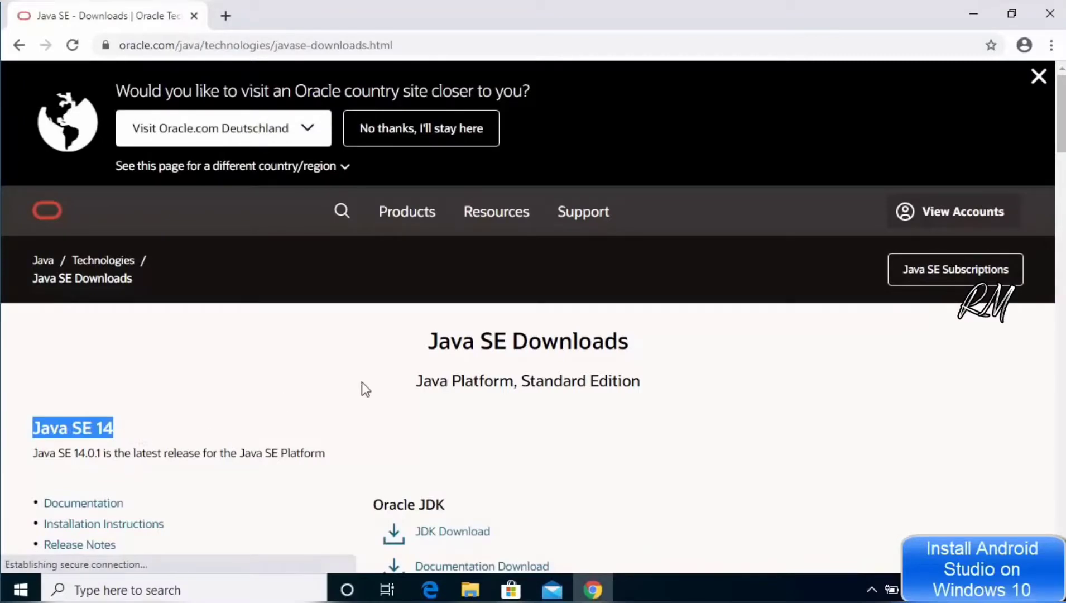
pyautogui.scroll(-1, 368, 383)
pyautogui.scroll(-1, 515, 369)
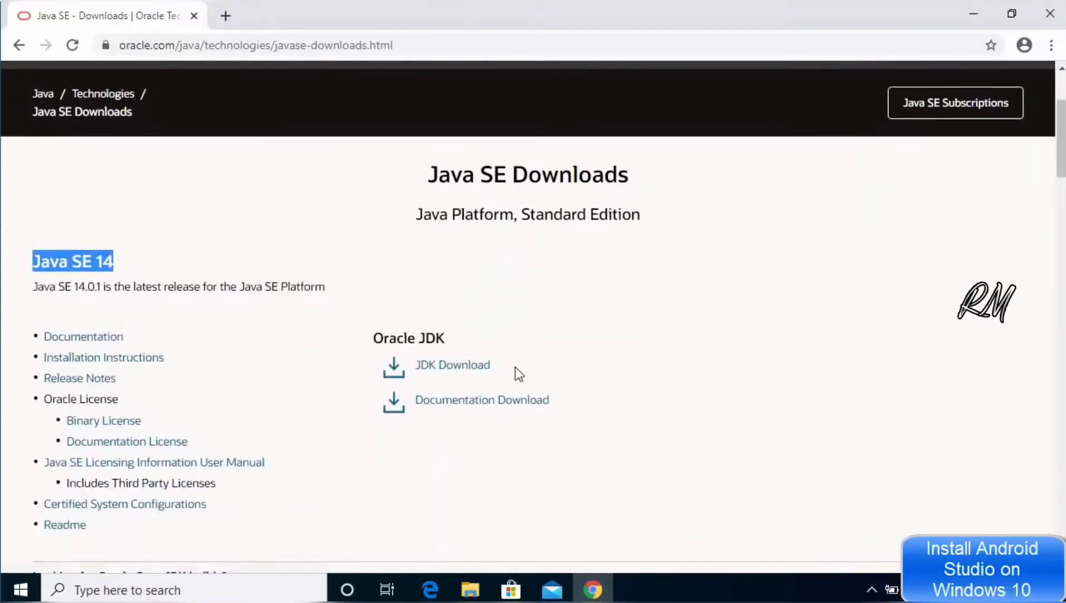
pyautogui.click(458, 372)
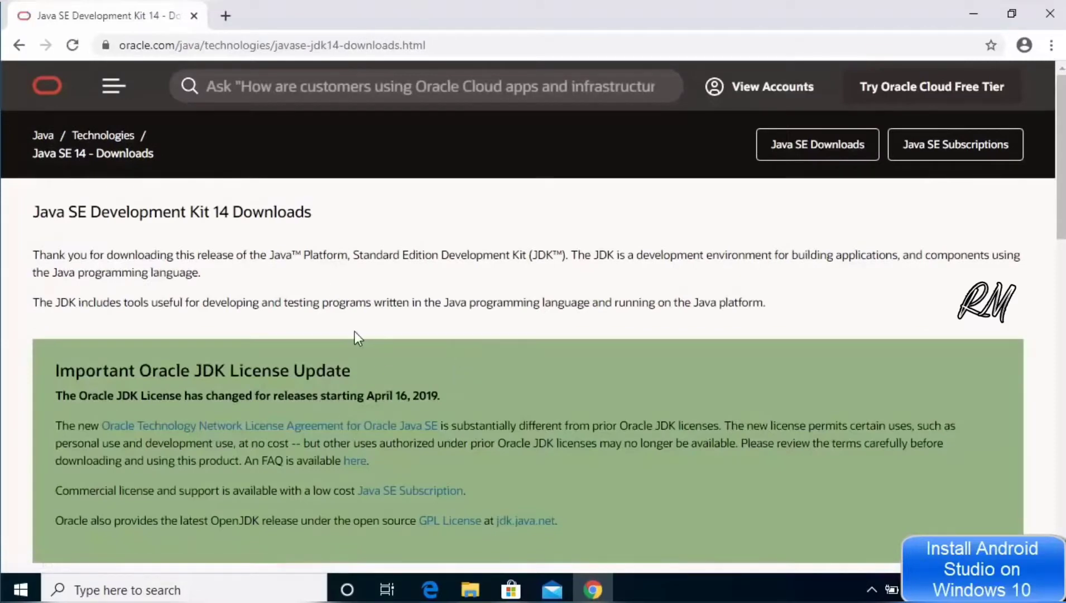
# Step: Accept the Oracle license agreement and download the Windows x64 Installer, jdk-14.0.1_windows-x64_bin.exe
pyautogui.scroll(-1, 555, 332)
pyautogui.scroll(-5, 555, 331)
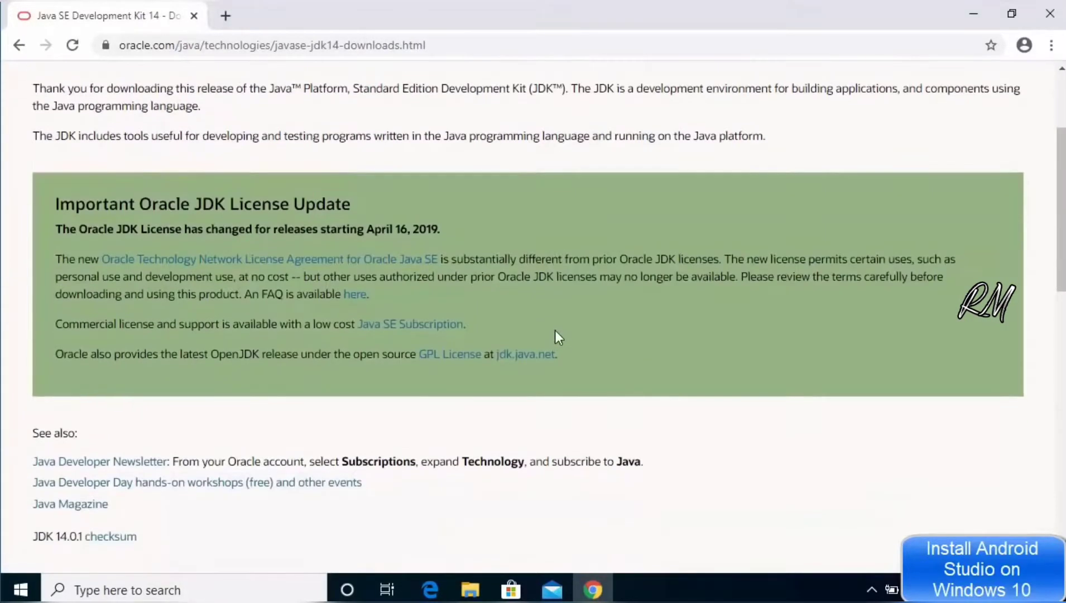
pyautogui.scroll(-5, 554, 330)
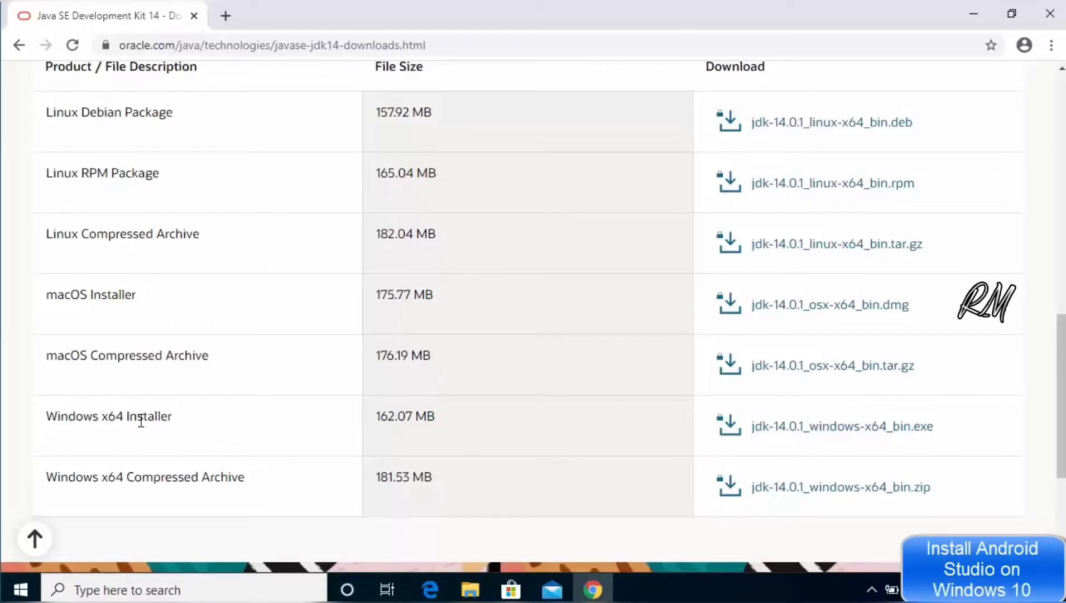
pyautogui.moveTo(53, 419); pyautogui.dragTo(266, 422)
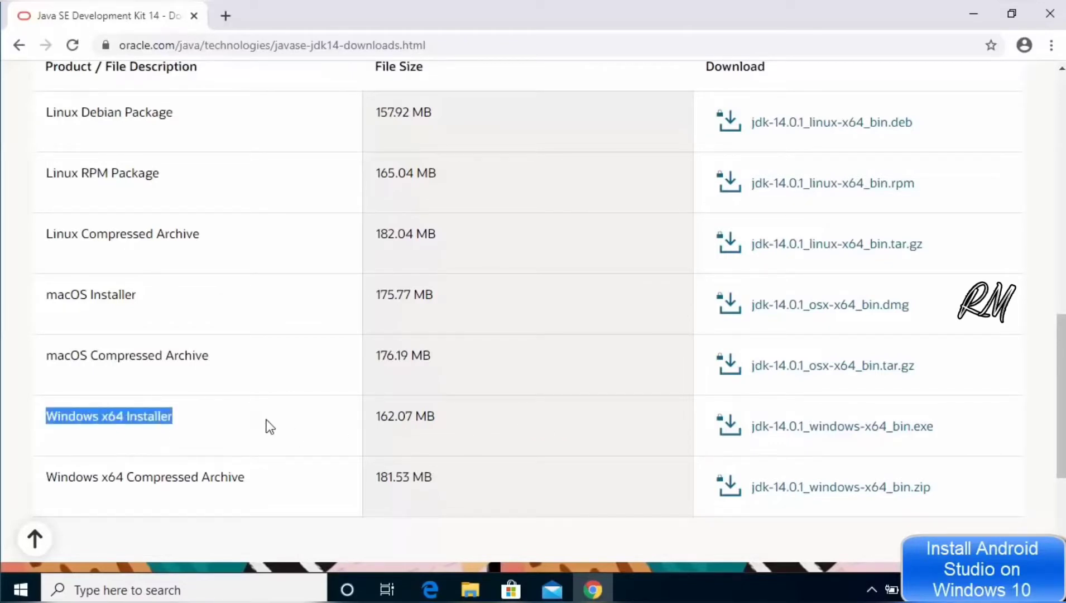
pyautogui.click(821, 435)
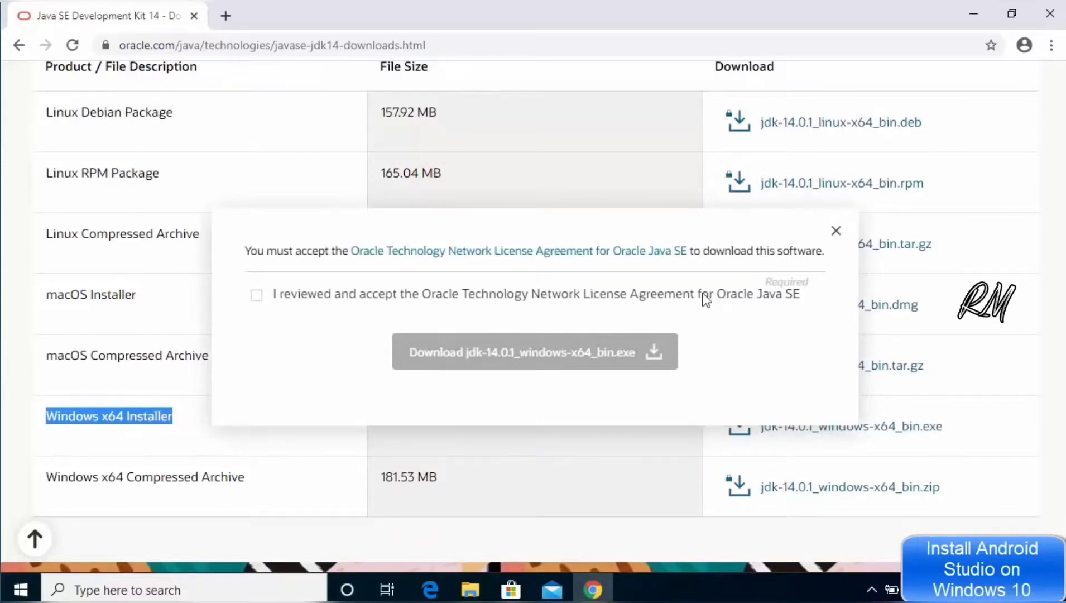
pyautogui.click(257, 296)
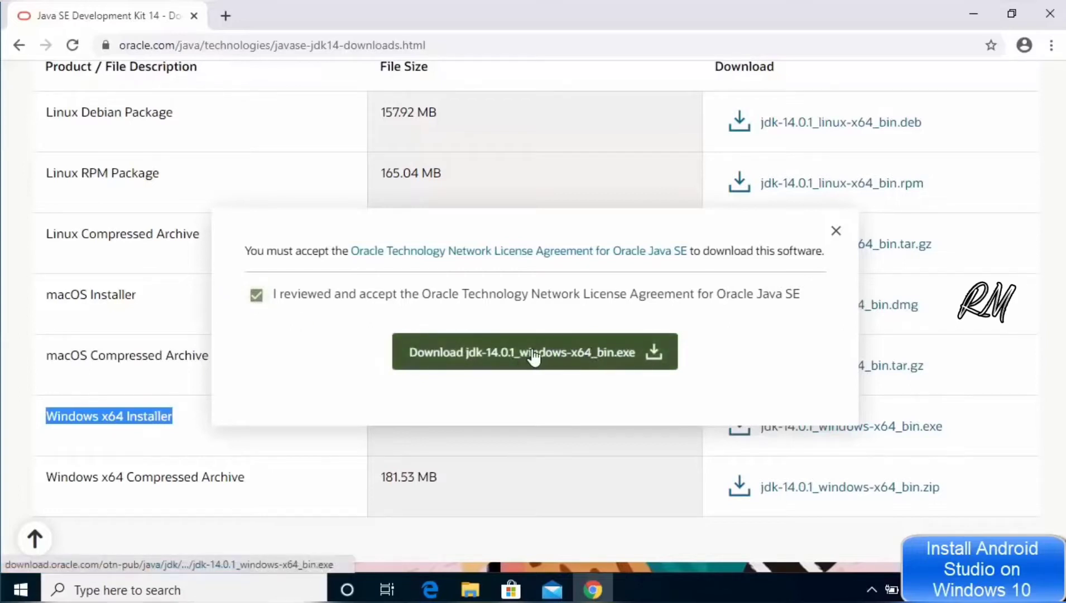
pyautogui.click(561, 356)
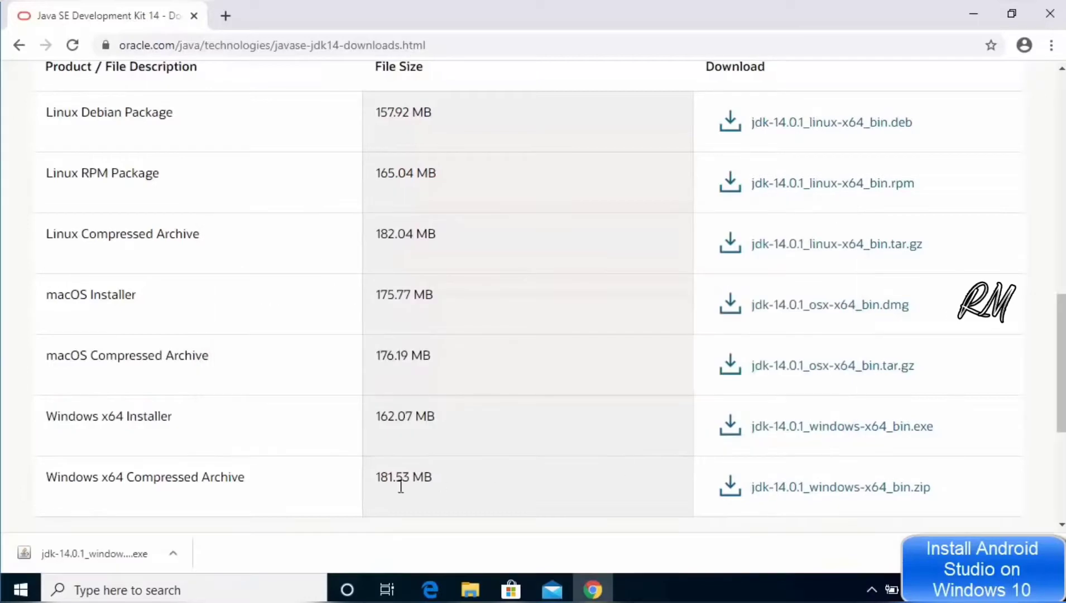
# Step: Run the downloaded JDK installer and install Java SE Development Kit 14.0.1 to C:\Program Files\Java\jdk-14.0.1\
pyautogui.click(88, 557)
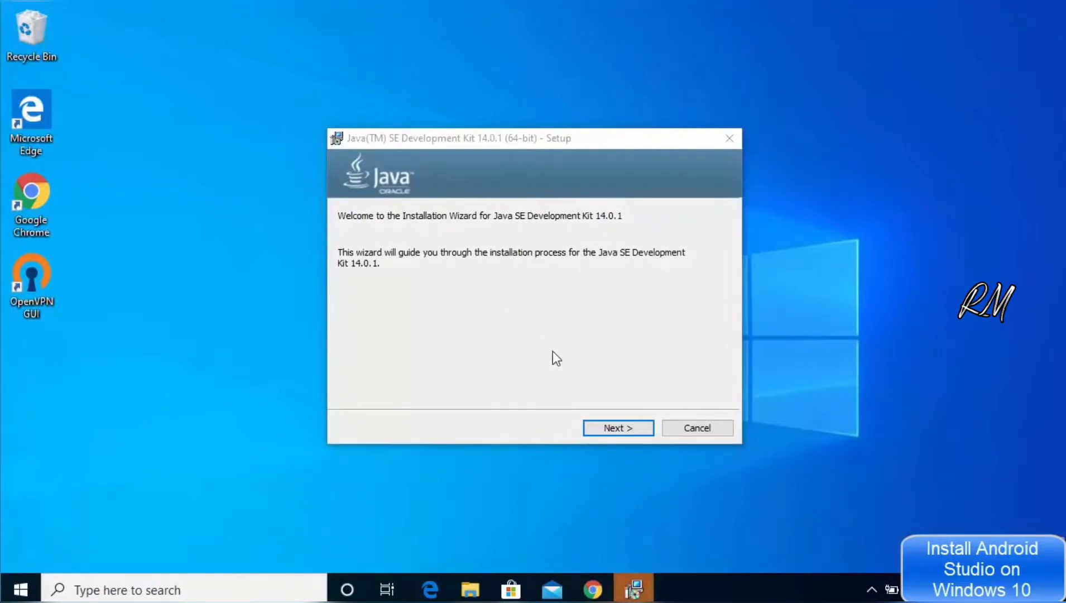
pyautogui.click(615, 431)
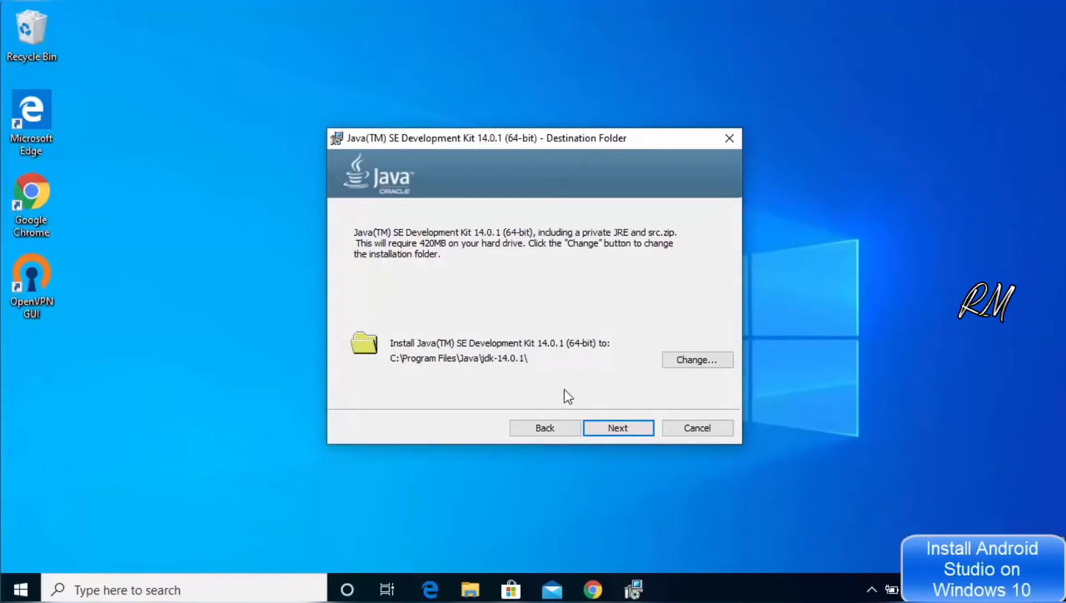
pyautogui.click(604, 426)
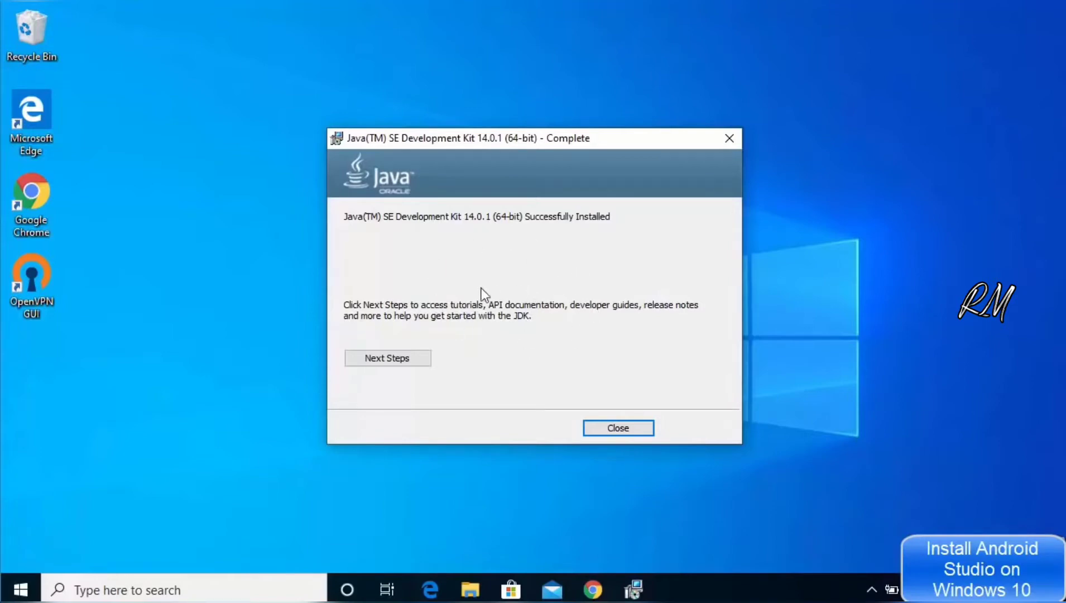
pyautogui.click(612, 435)
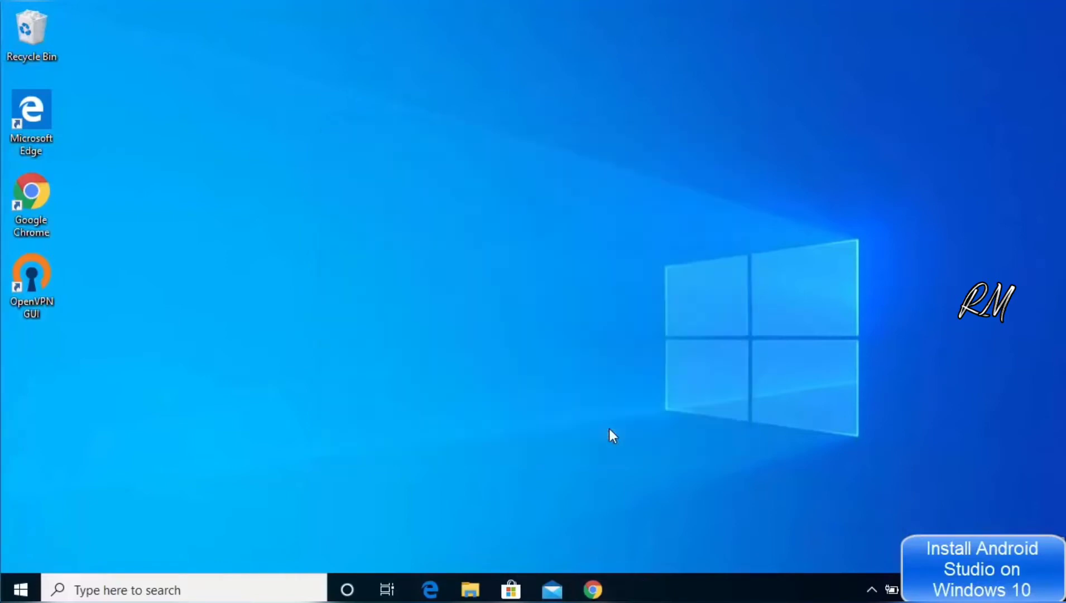
# Step: In File Explorer, browse to C:\Program Files\Java\jdk-14.0.1\bin and select the folder's full path
pyautogui.click(475, 581)
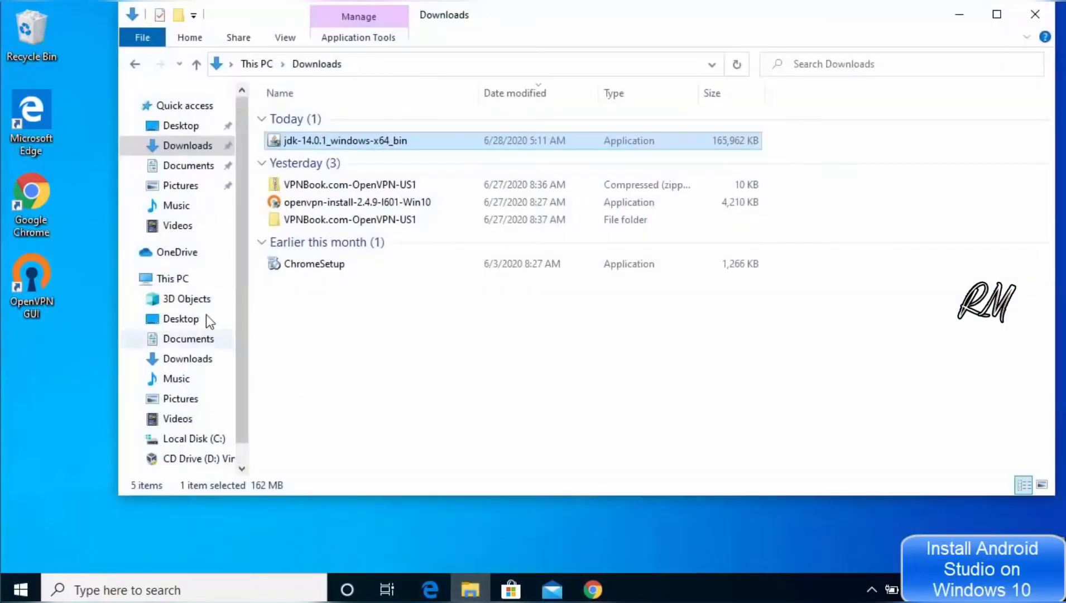
pyautogui.click(189, 282)
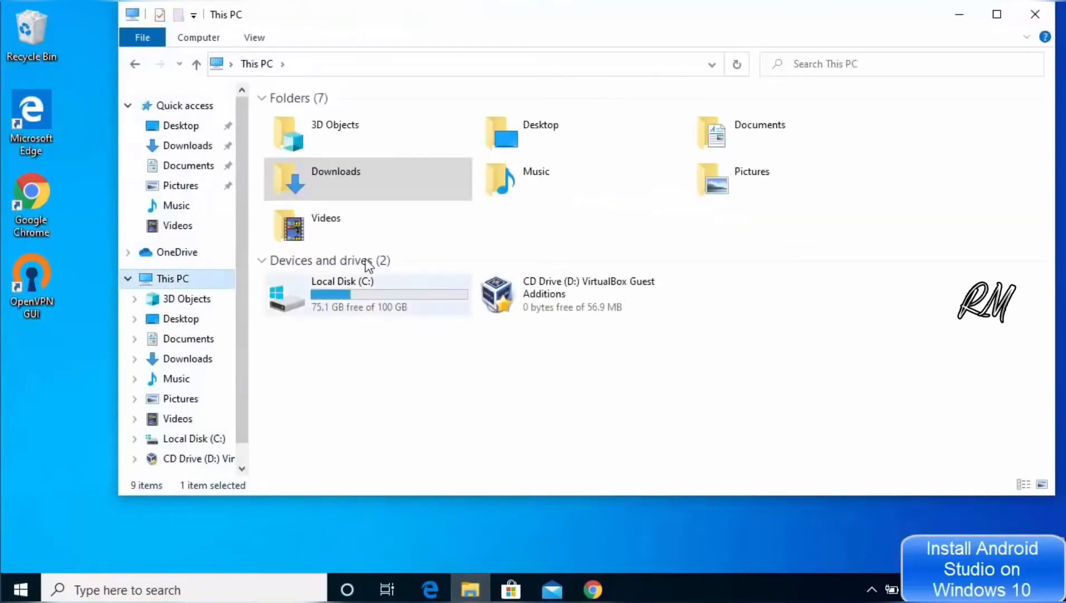
pyautogui.doubleClick(343, 292)
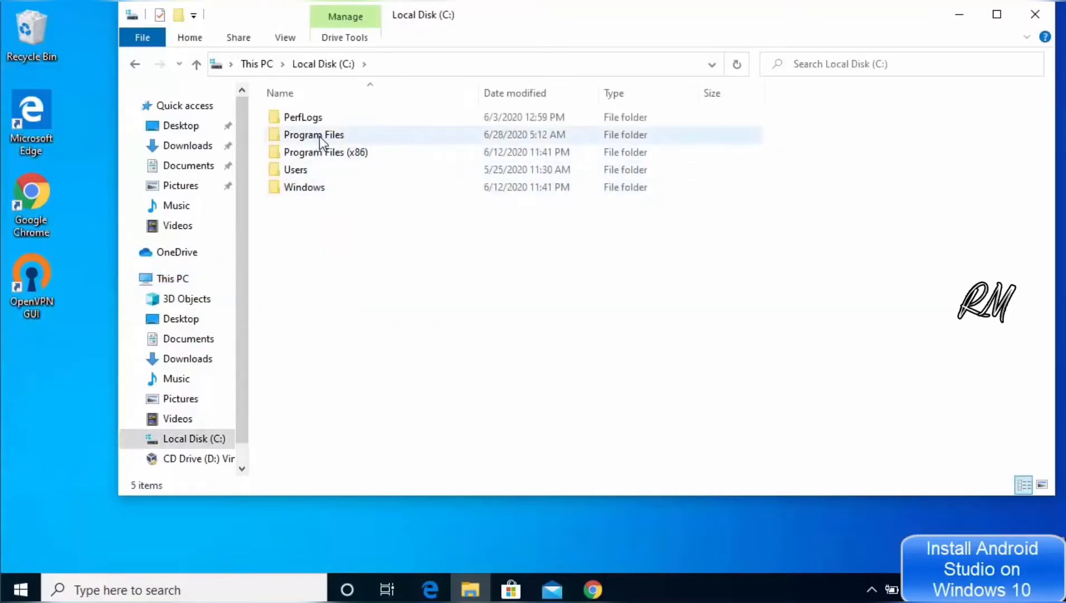
pyautogui.doubleClick(319, 137)
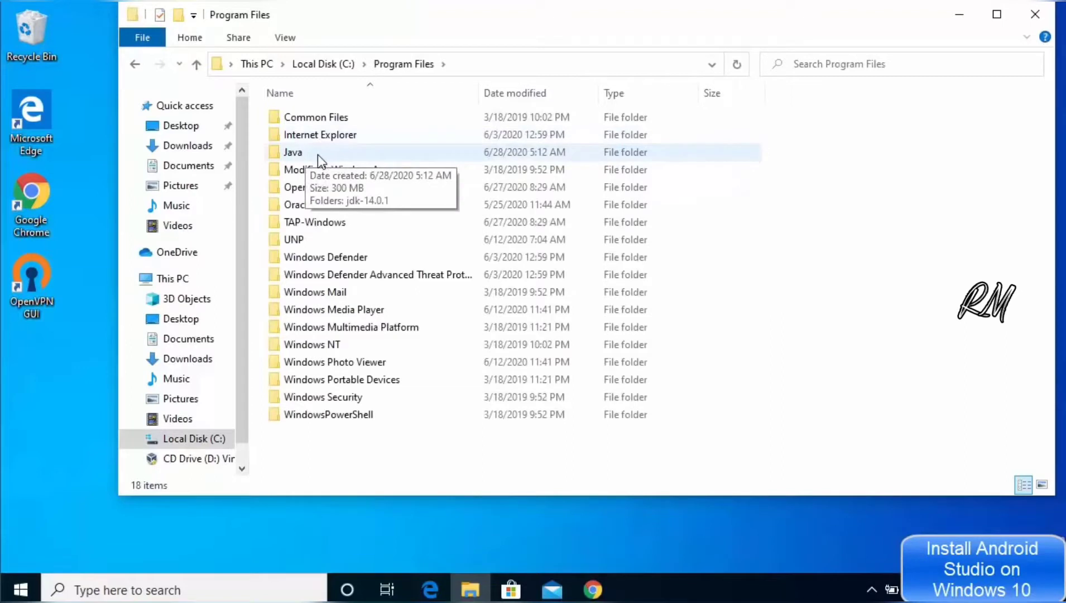
pyautogui.click(316, 155)
pyautogui.doubleClick(315, 156)
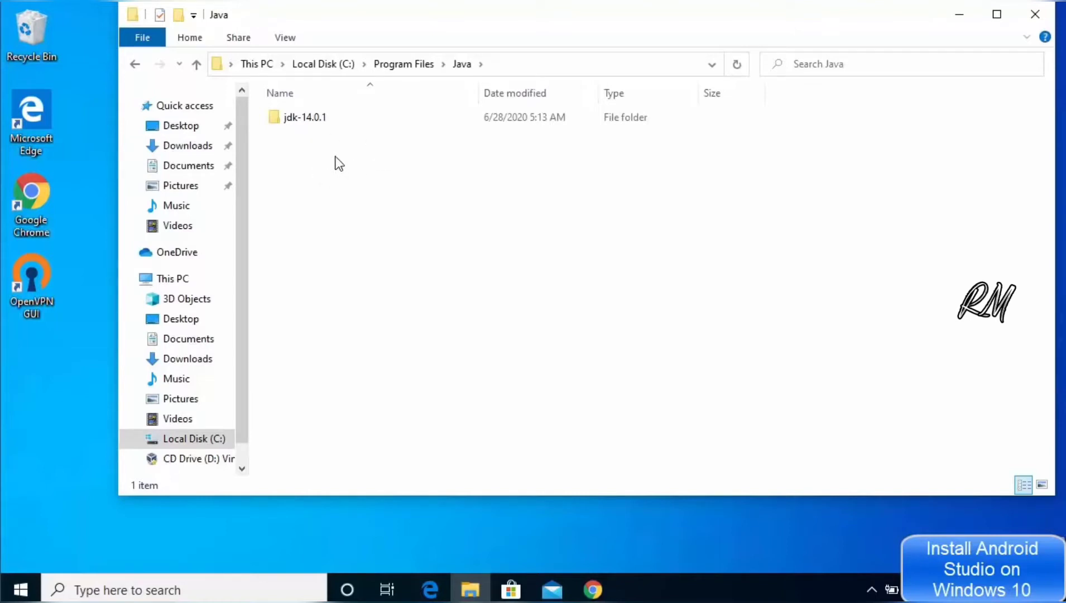
pyautogui.doubleClick(316, 118)
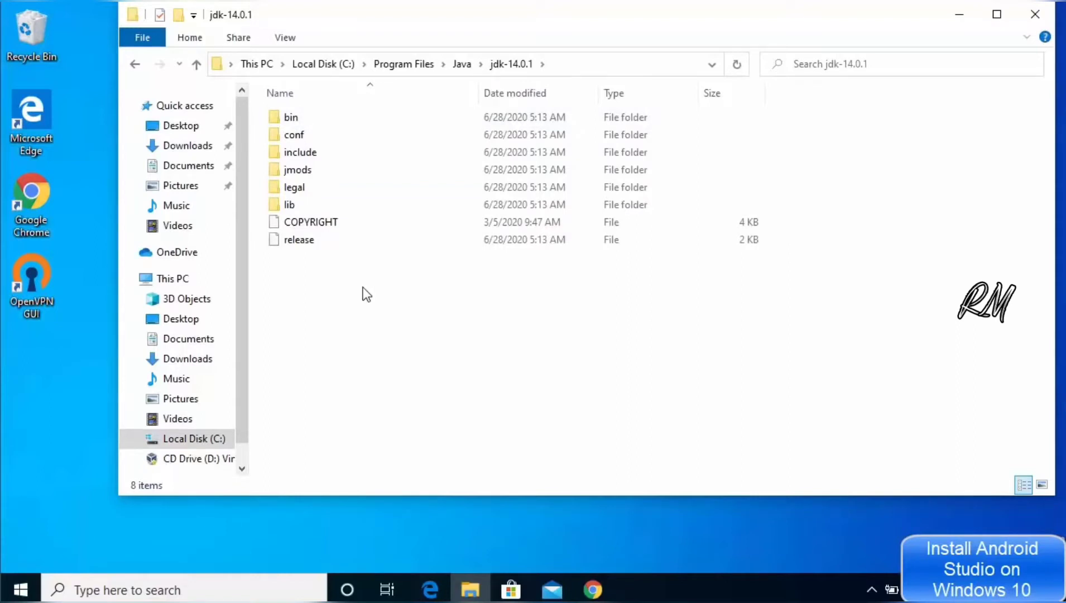
pyautogui.doubleClick(327, 118)
pyautogui.click(649, 61)
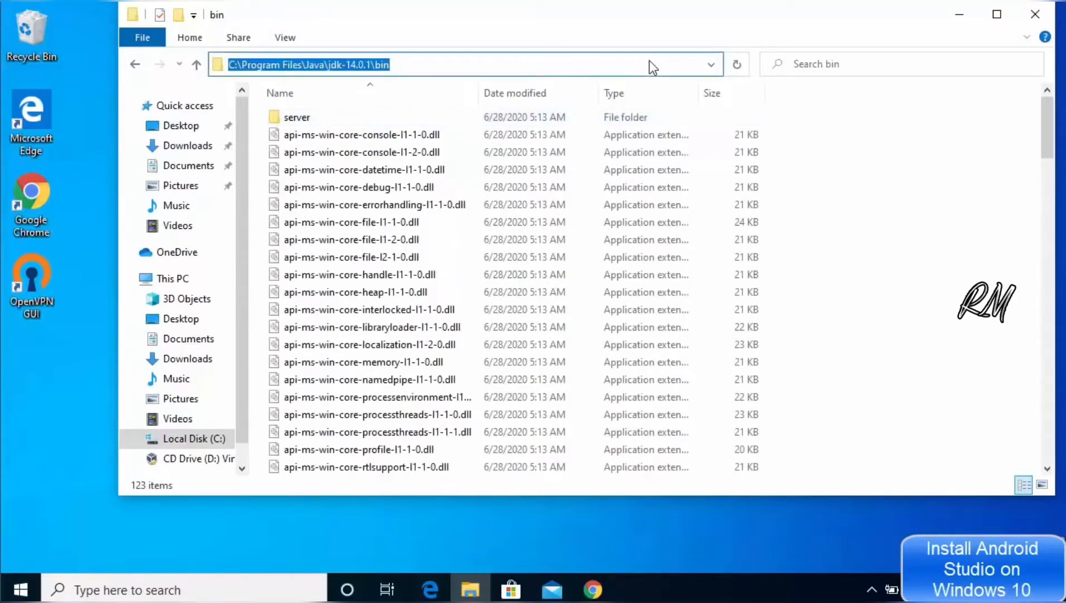
# Step: Search Windows for "envi" and open the Environment Variables dialog from the system properties
pyautogui.click(170, 591)
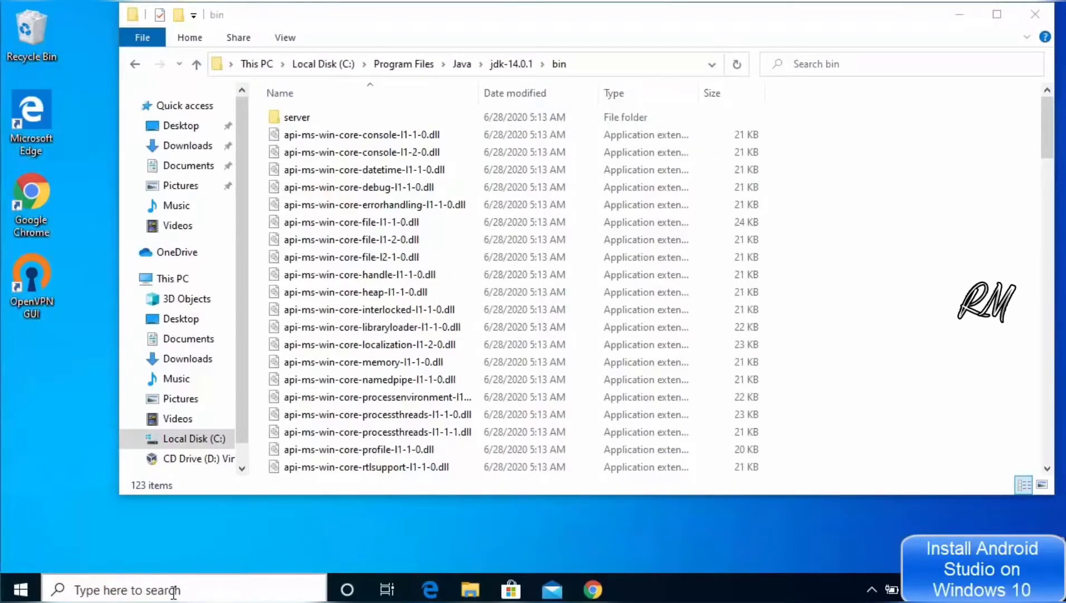
pyautogui.write('envi')
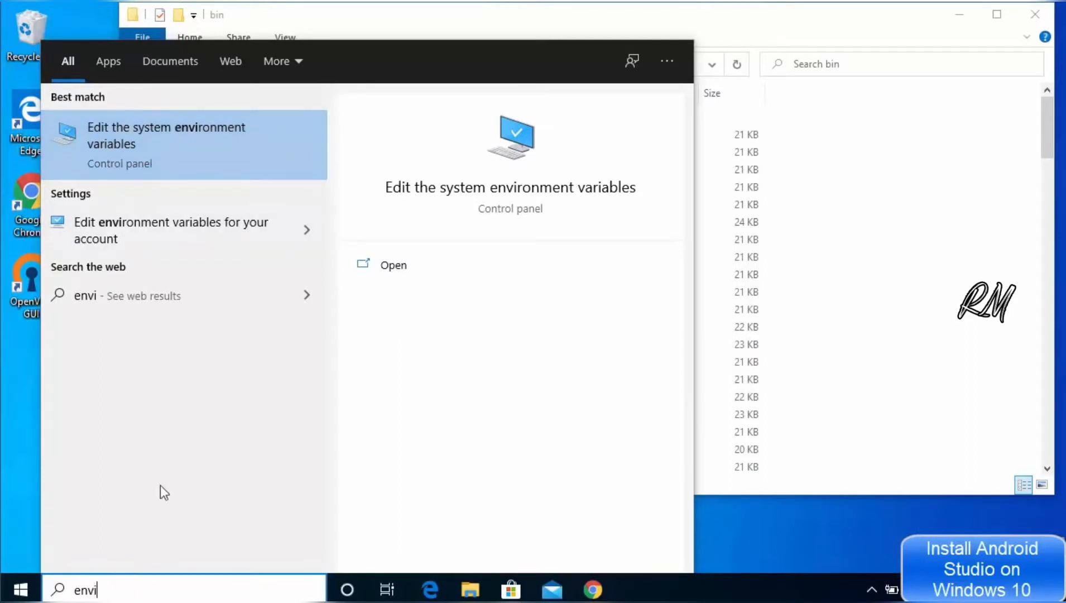
pyautogui.click(154, 145)
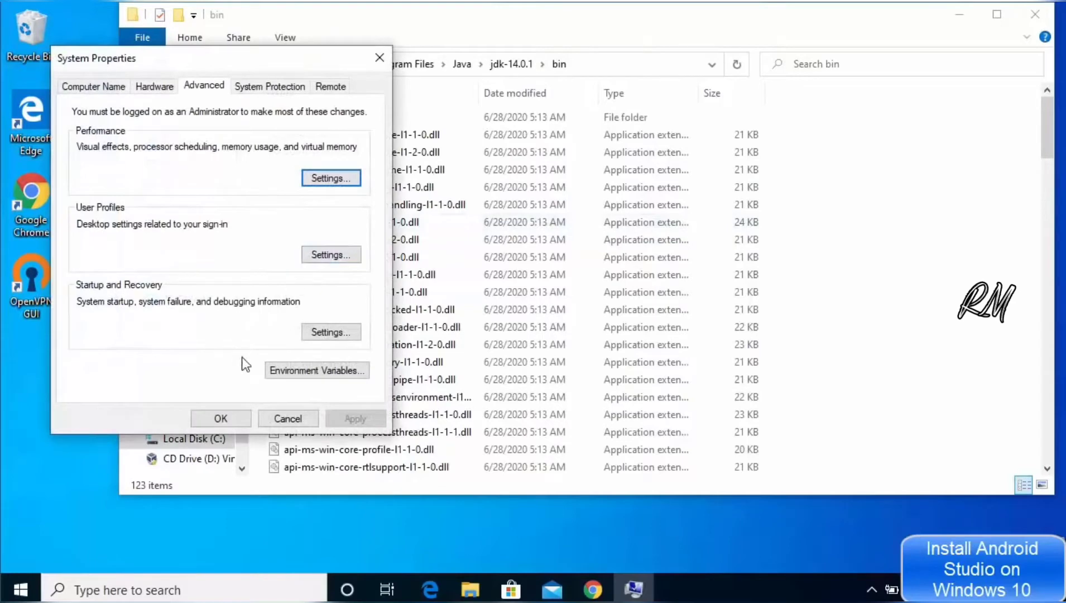
pyautogui.click(294, 370)
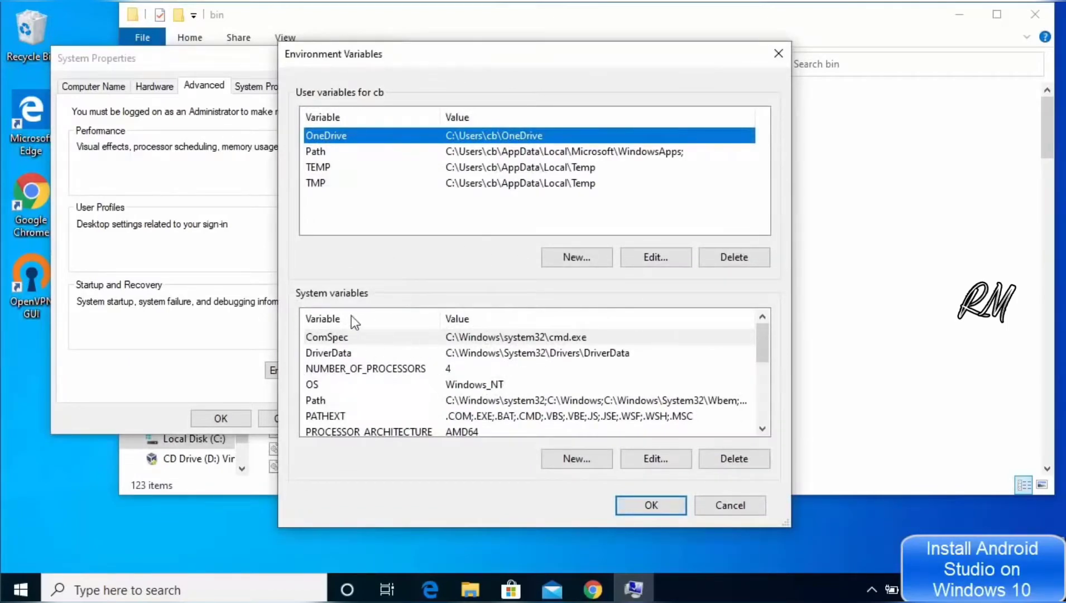
# Step: Copy the JDK bin folder's path and add C:\Program Files\Java\jdk-14.0.1\bin as a new entry in the system Path variable
pyautogui.click(332, 401)
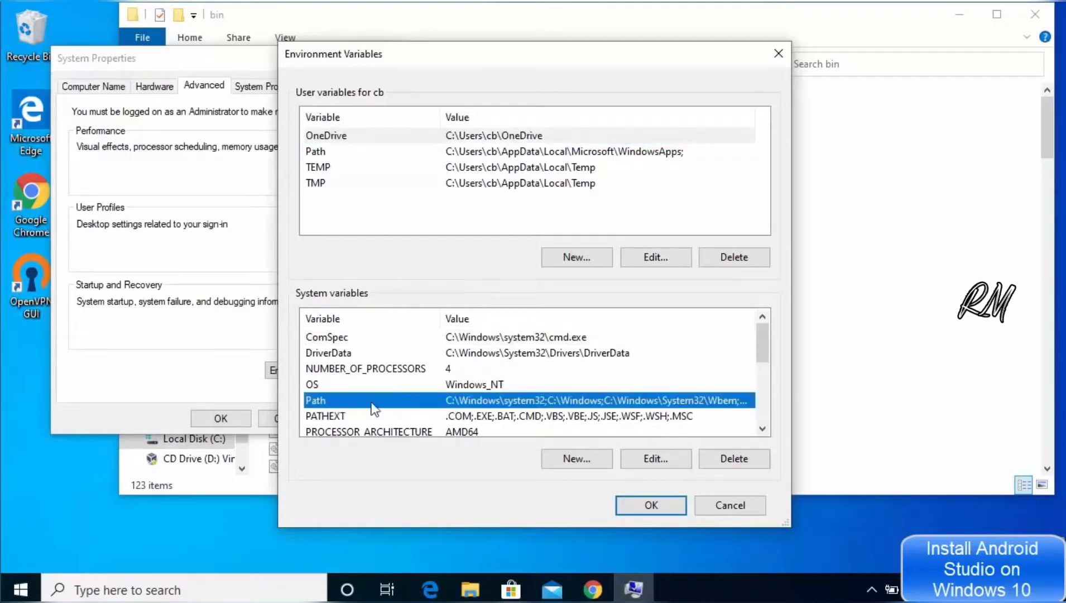
pyautogui.click(651, 460)
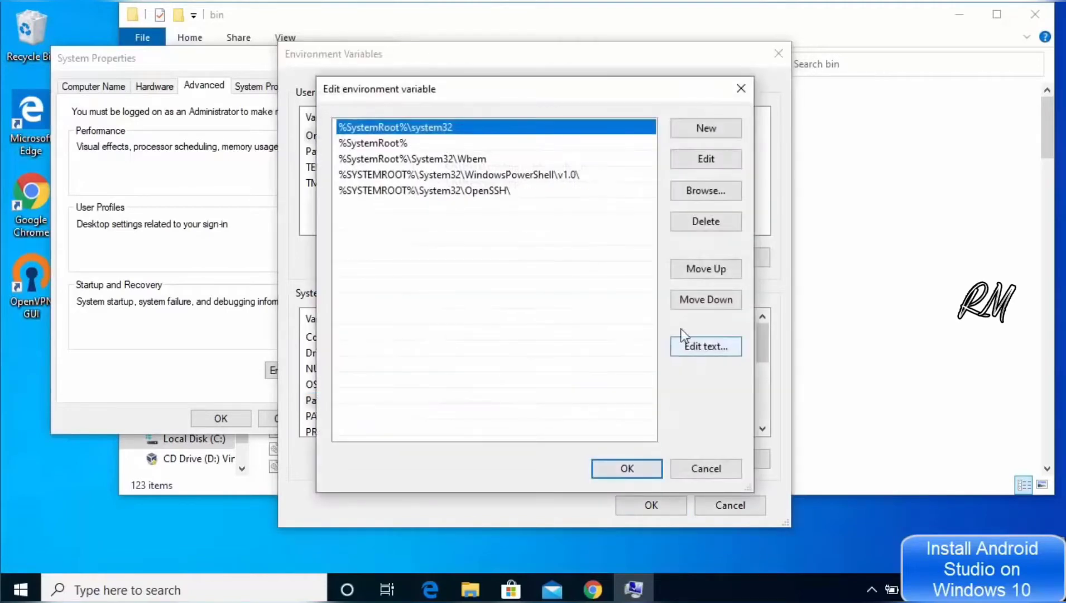
pyautogui.click(710, 130)
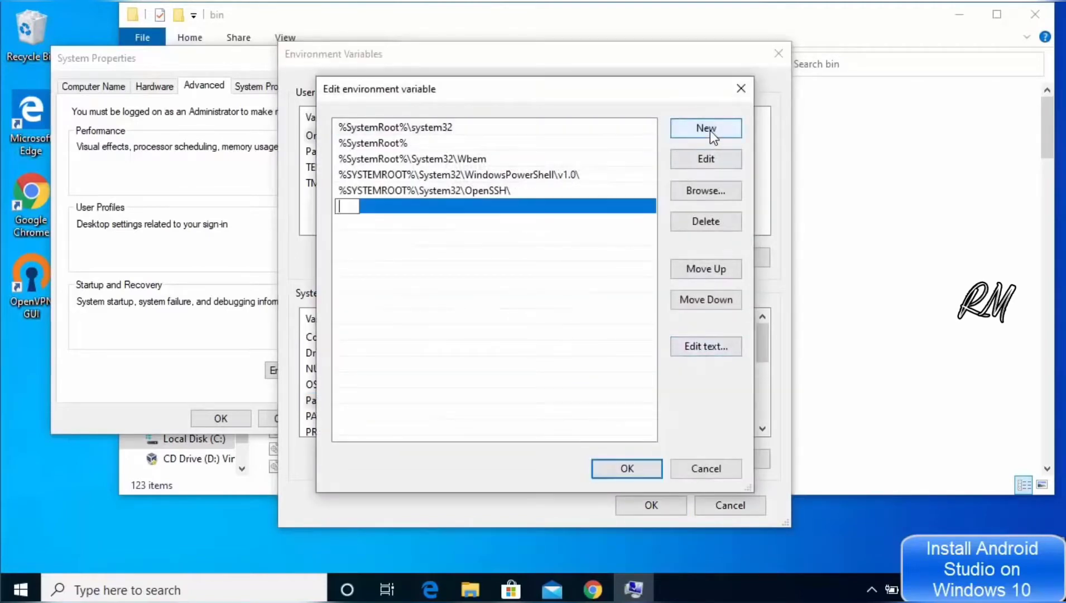
pyautogui.click(881, 125)
pyautogui.click(611, 65)
pyautogui.hotkey('ctrl', 'c')
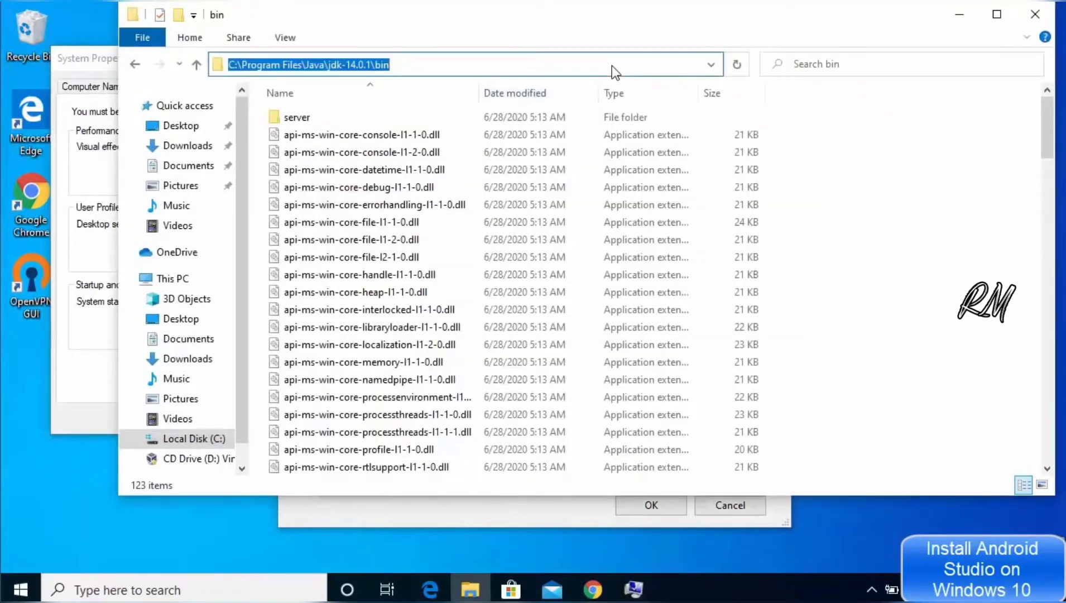
pyautogui.click(102, 395)
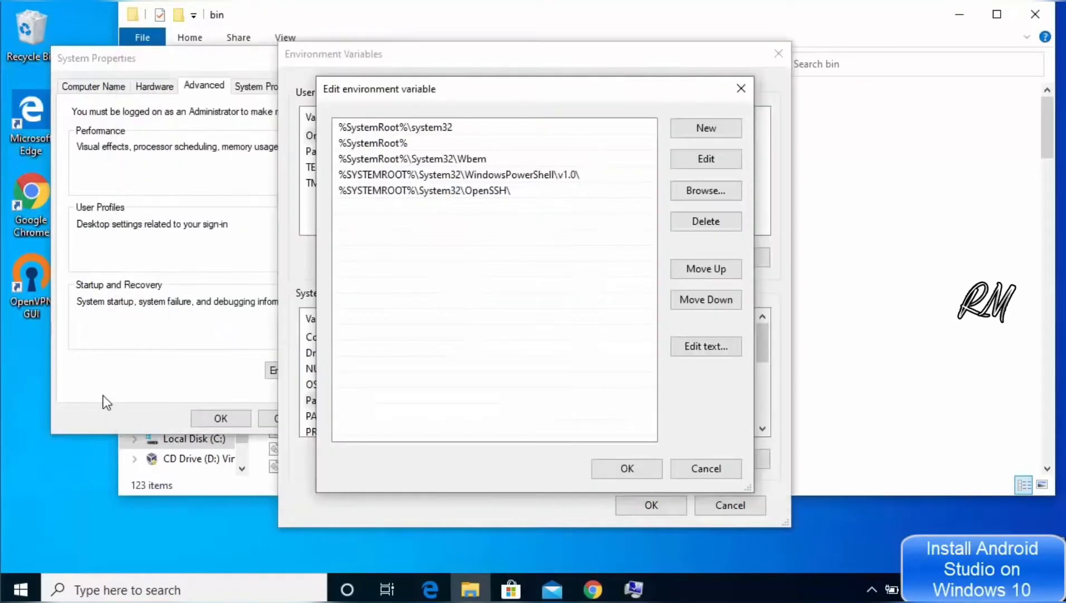
pyautogui.click(685, 129)
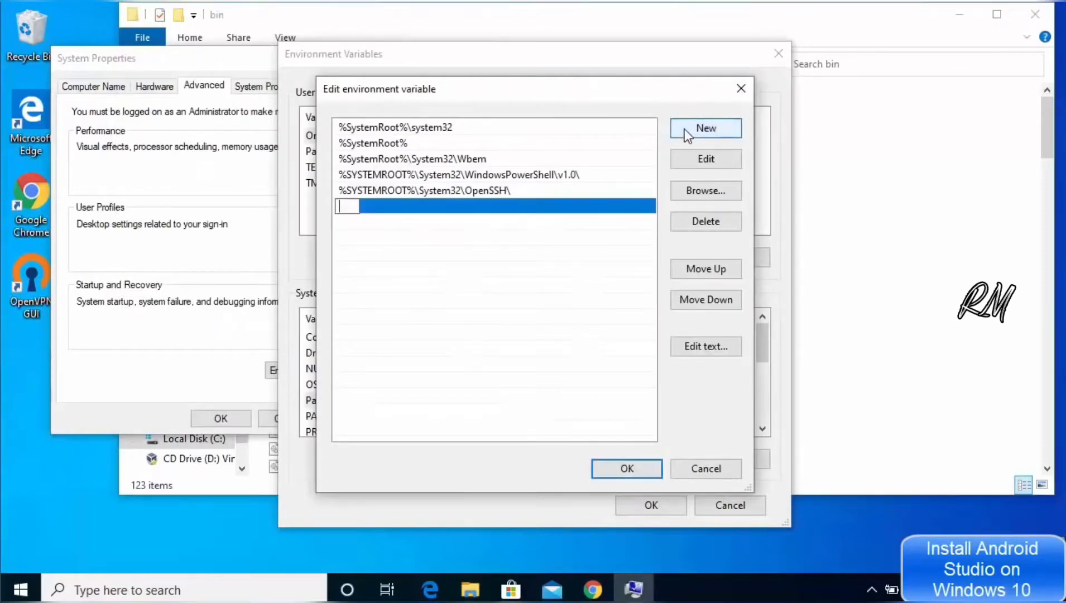
pyautogui.hotkey('ctrl', 'v')
pyautogui.click(516, 205)
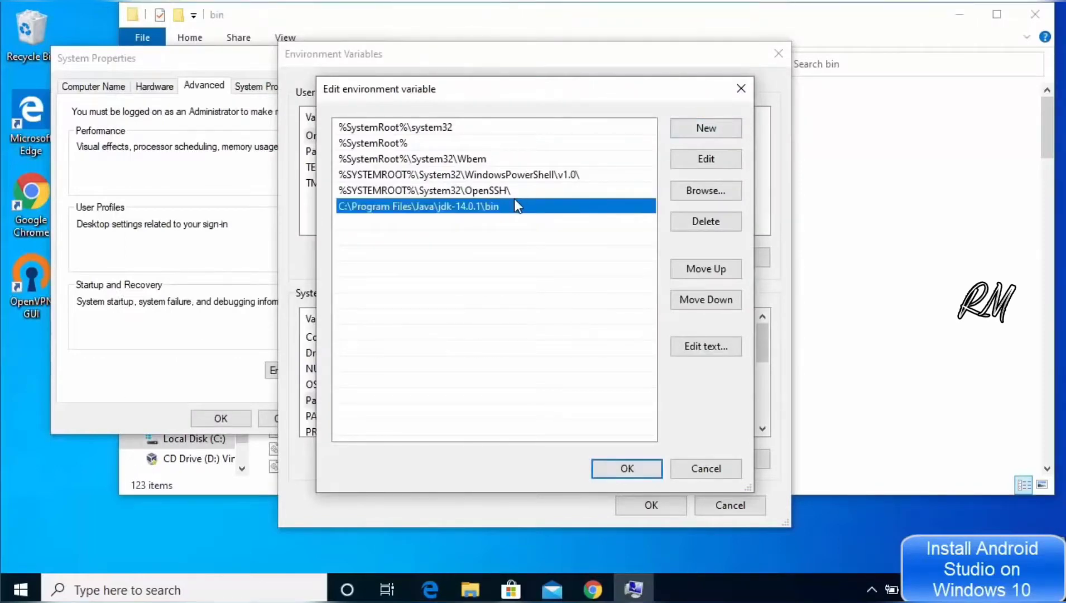
pyautogui.click(626, 469)
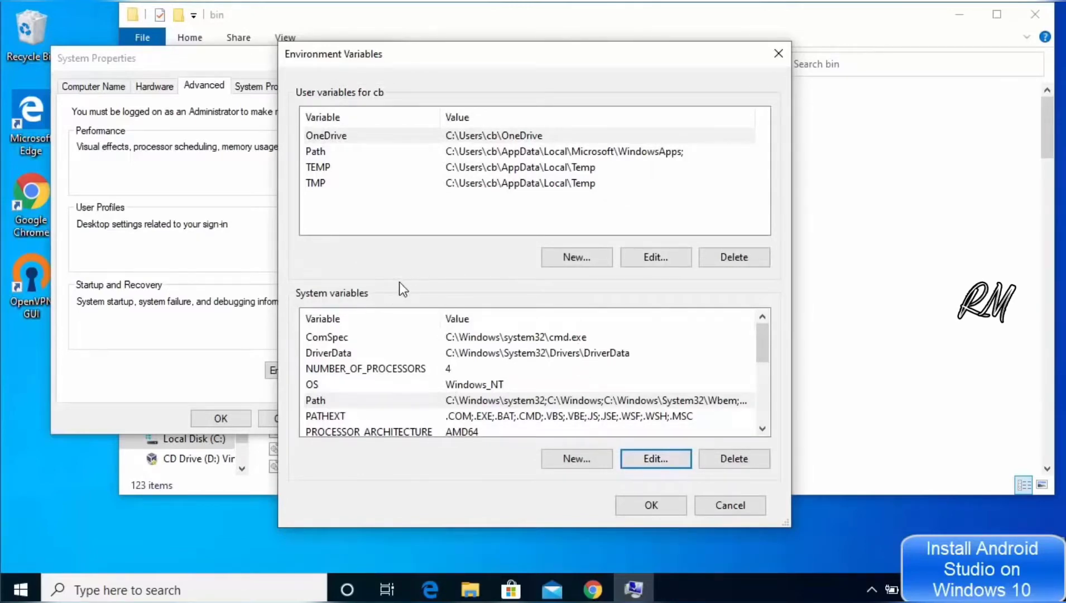
# Step: Start a new system variable named JAVA_HOME, ready for its value
pyautogui.click(566, 457)
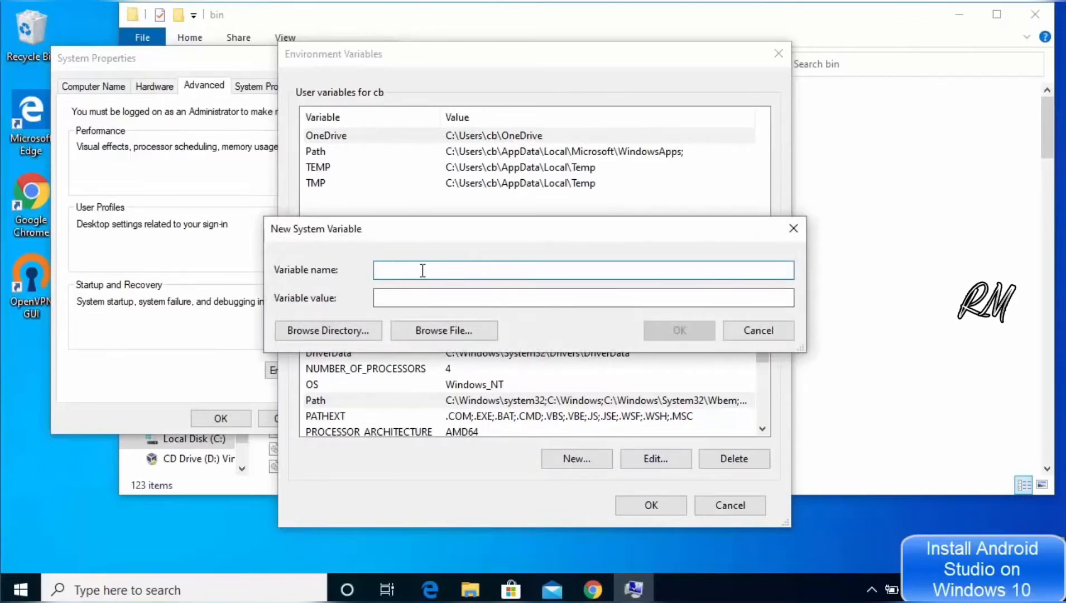
pyautogui.write('JAVA_HOME')
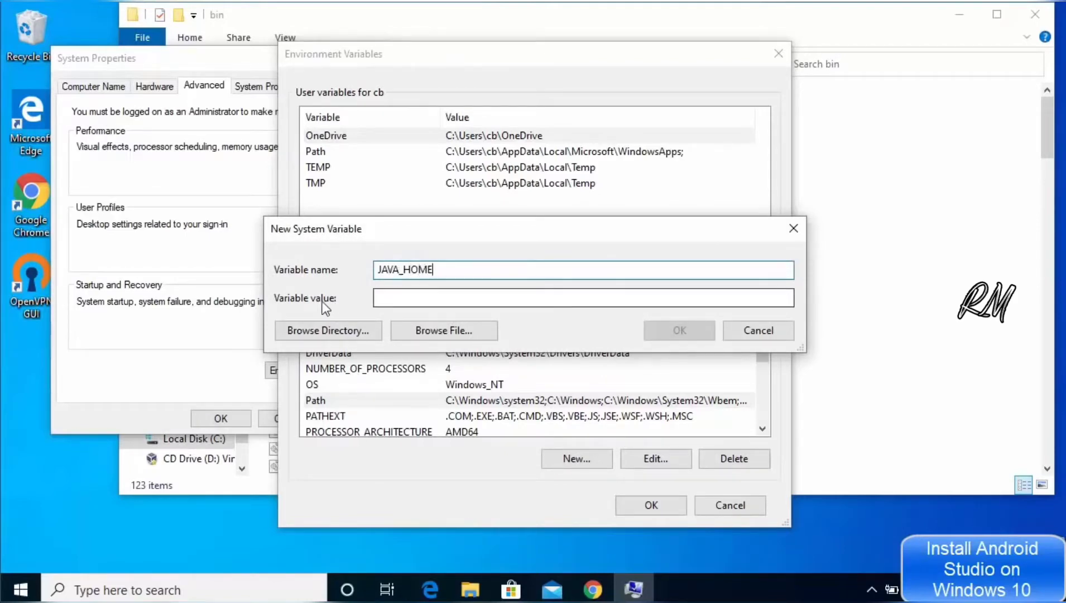
pyautogui.click(423, 302)
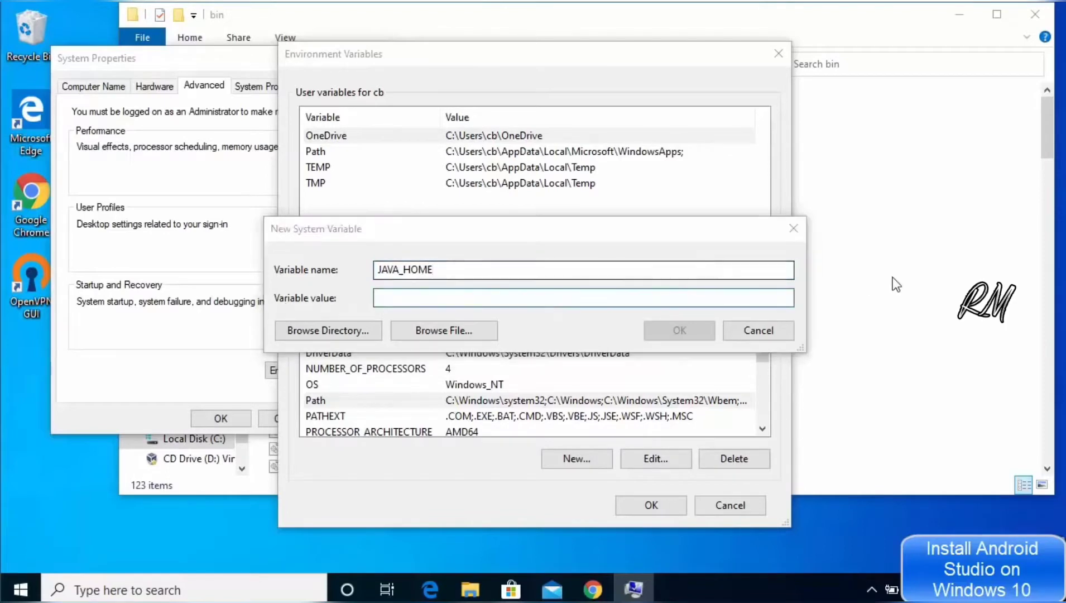
# Step: In File Explorer, go up from the bin folder to jdk-14.0.1 and copy that folder's full path
pyautogui.click(893, 277)
pyautogui.click(519, 64)
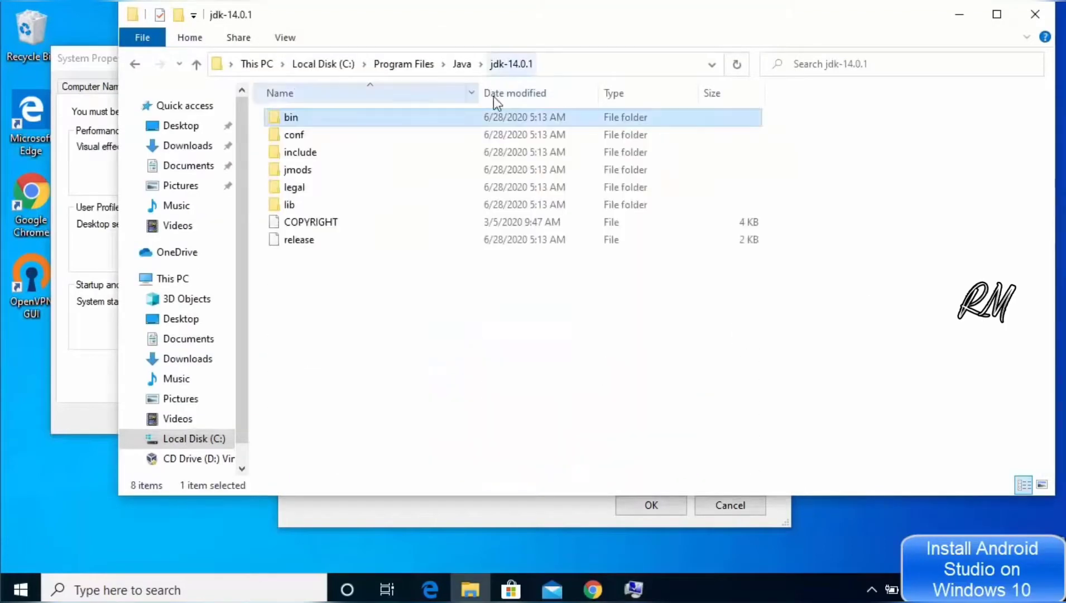
pyautogui.click(557, 67)
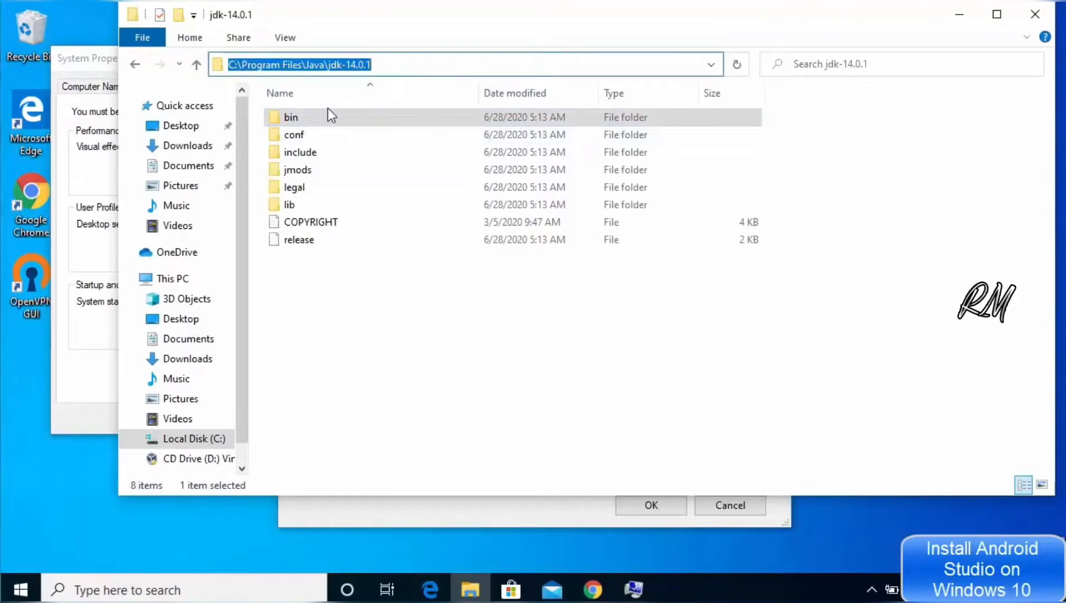
pyautogui.click(404, 62)
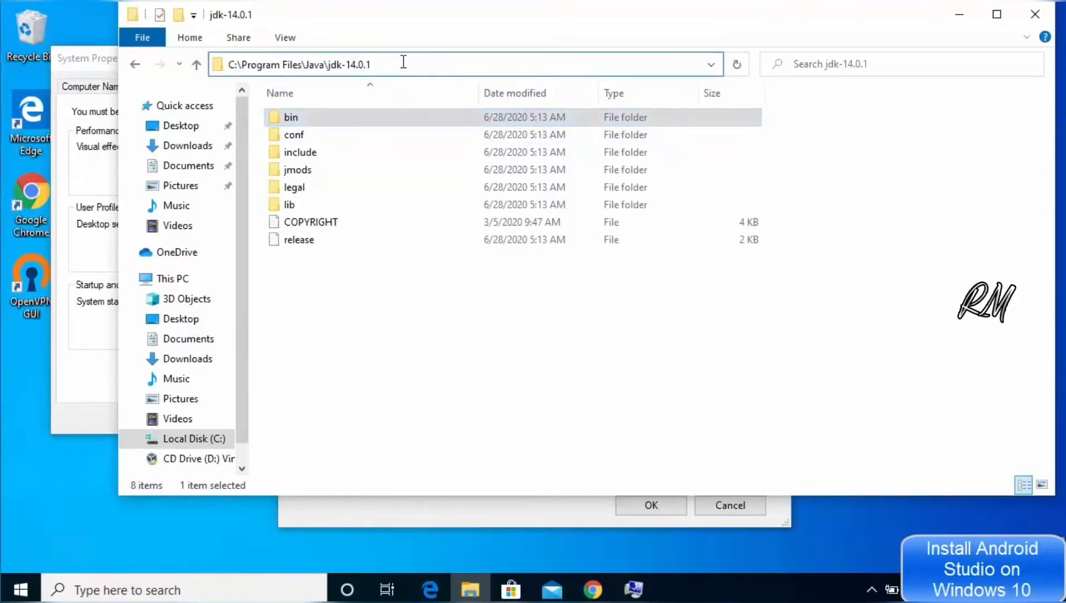
pyautogui.hotkey('ctrl', 'a')
pyautogui.hotkey('ctrl', 'c')
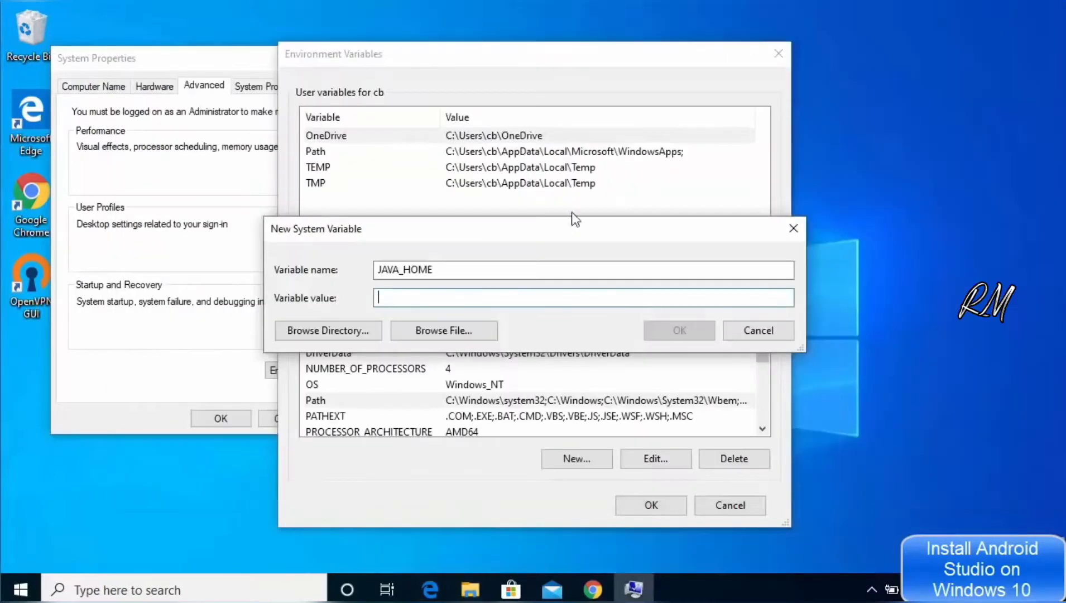
# Step: Set JAVA_HOME's value to C:\Program Files\Java\jdk-14.0.1, then save the environment variables and close System Properties
pyautogui.click(959, 14)
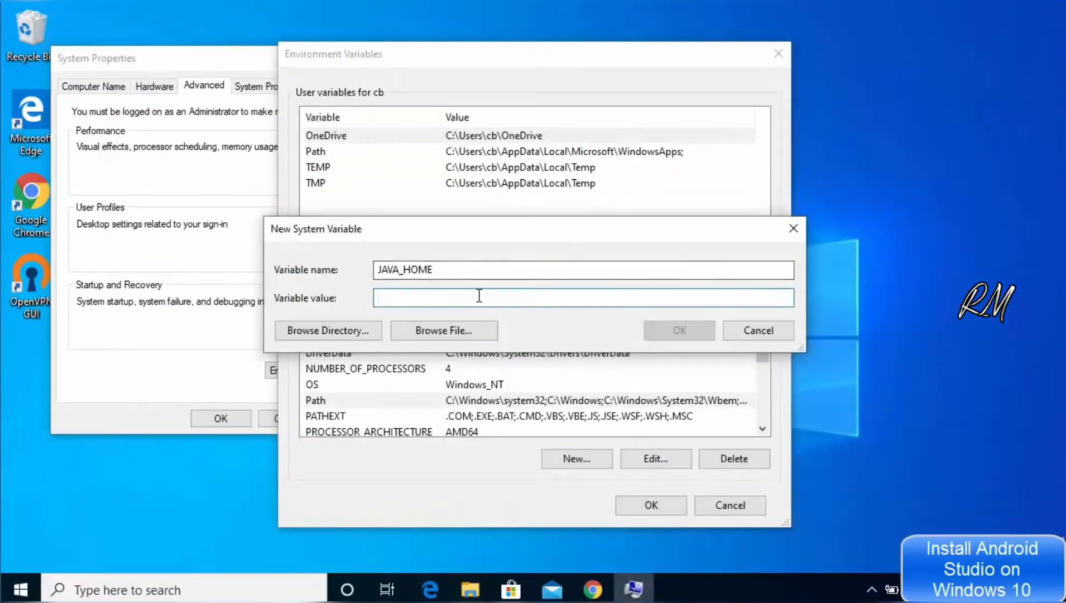
pyautogui.hotkey('ctrl', 'v')
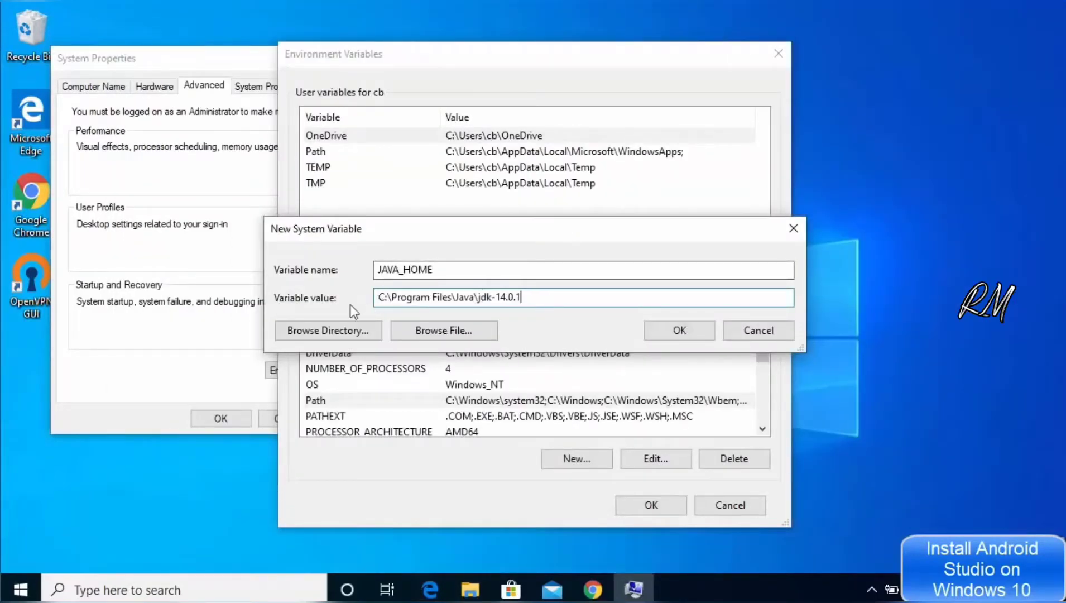
pyautogui.click(679, 330)
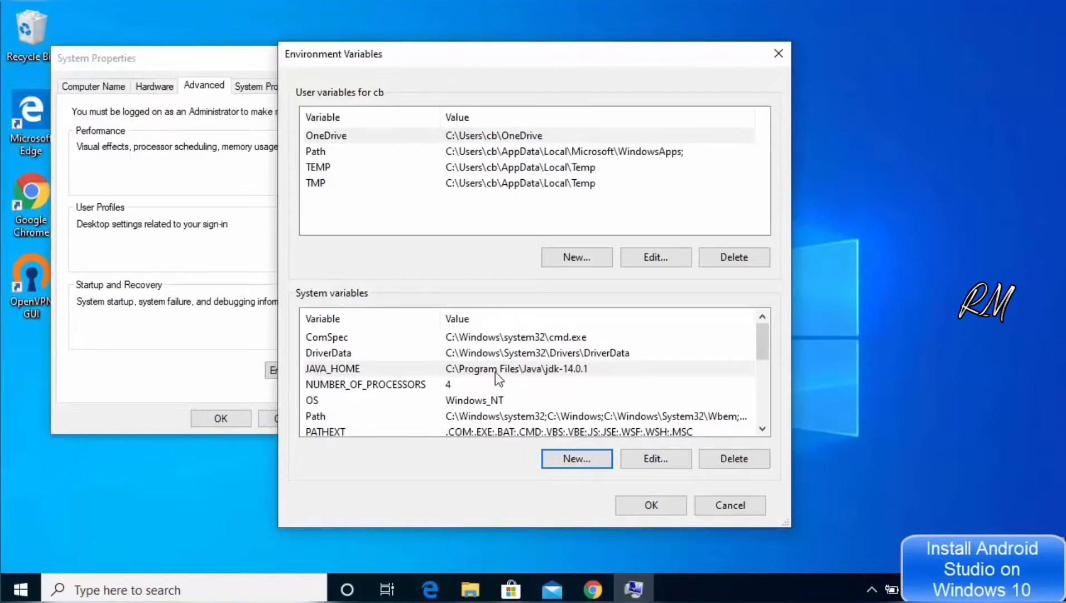
pyautogui.click(645, 505)
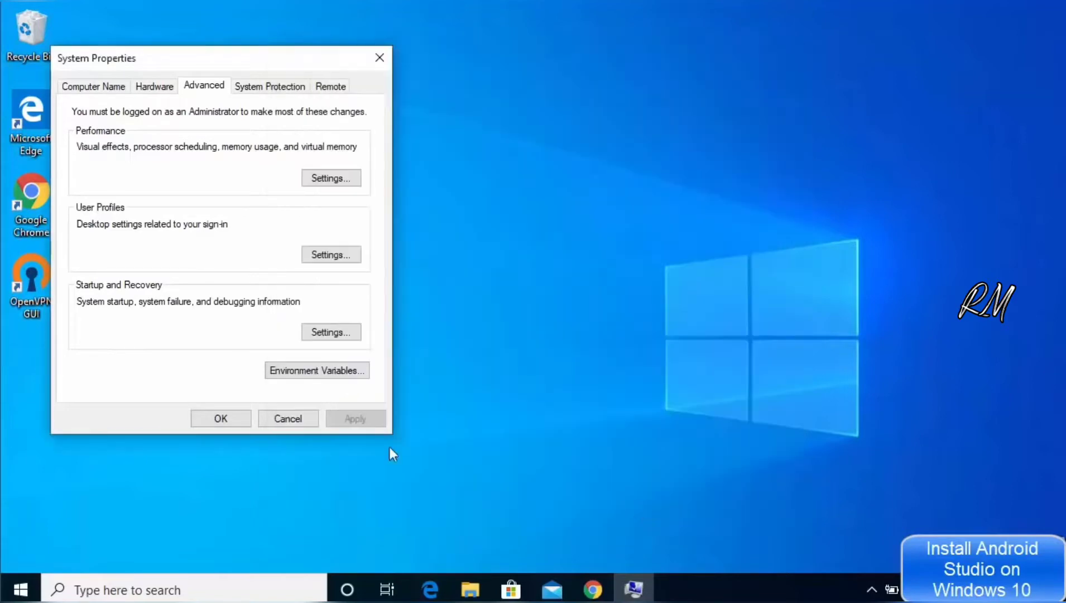
pyautogui.click(221, 418)
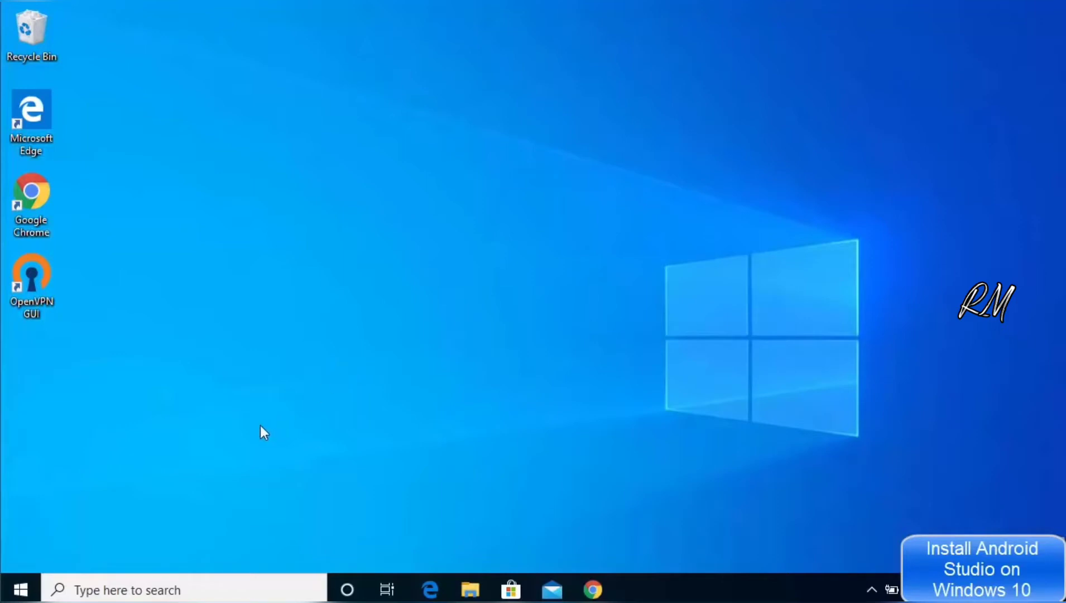
# Step: Search Windows for "cmd", open Command Prompt, and check the Java installation with java -version and javac -version
pyautogui.click(144, 591)
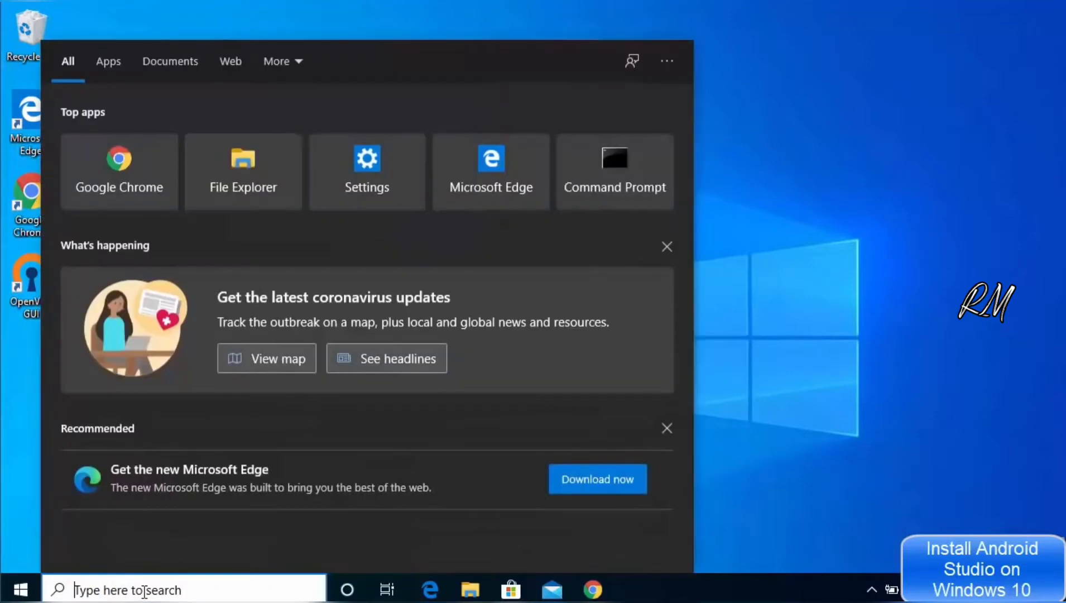
pyautogui.write('cmd')
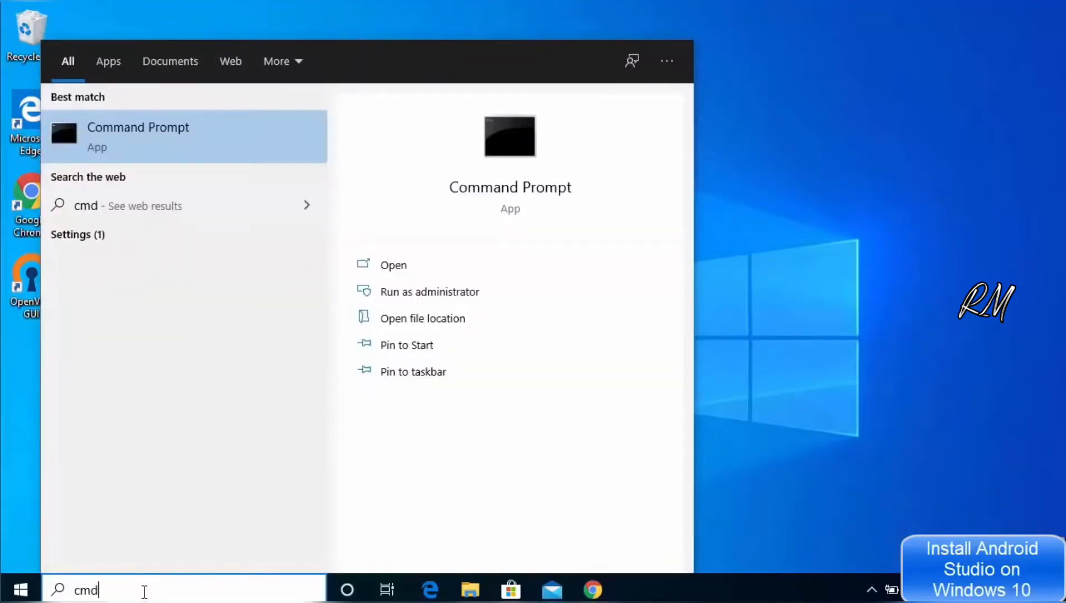
pyautogui.click(149, 135)
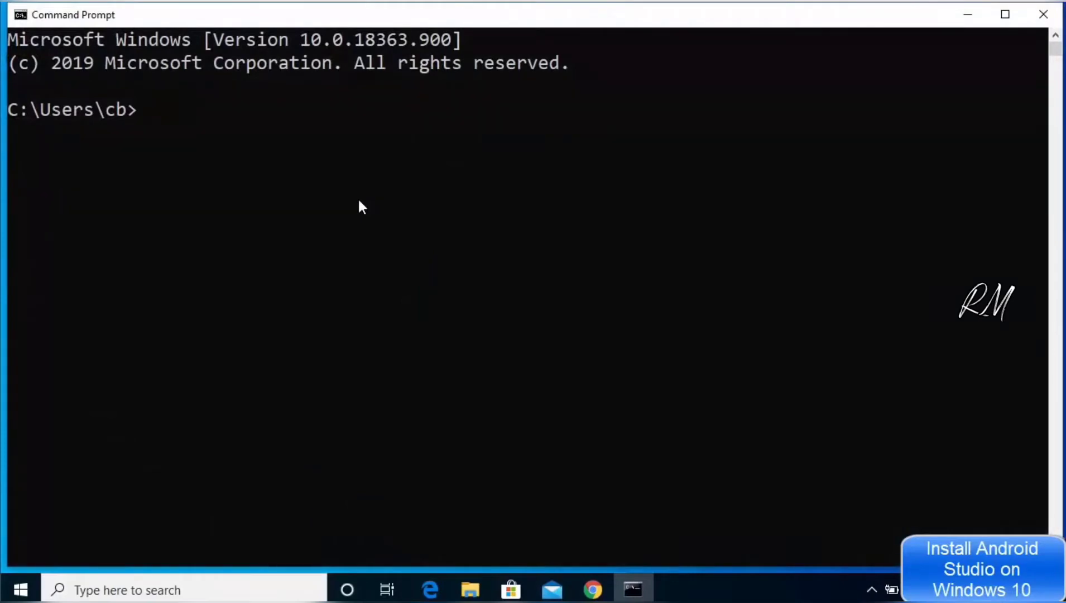
pyautogui.write('java -version')
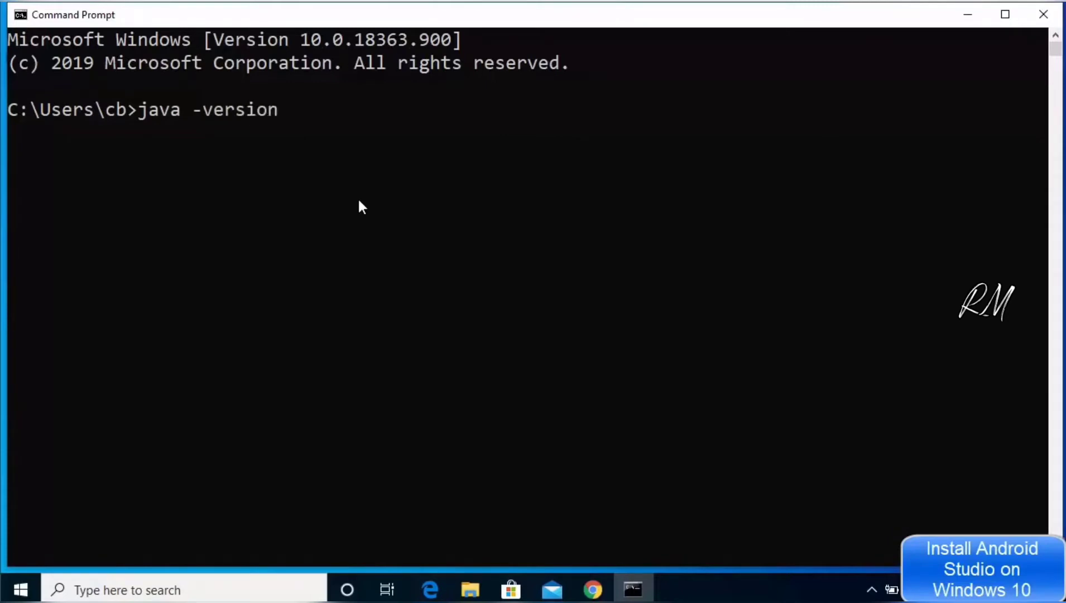
pyautogui.press('Return')
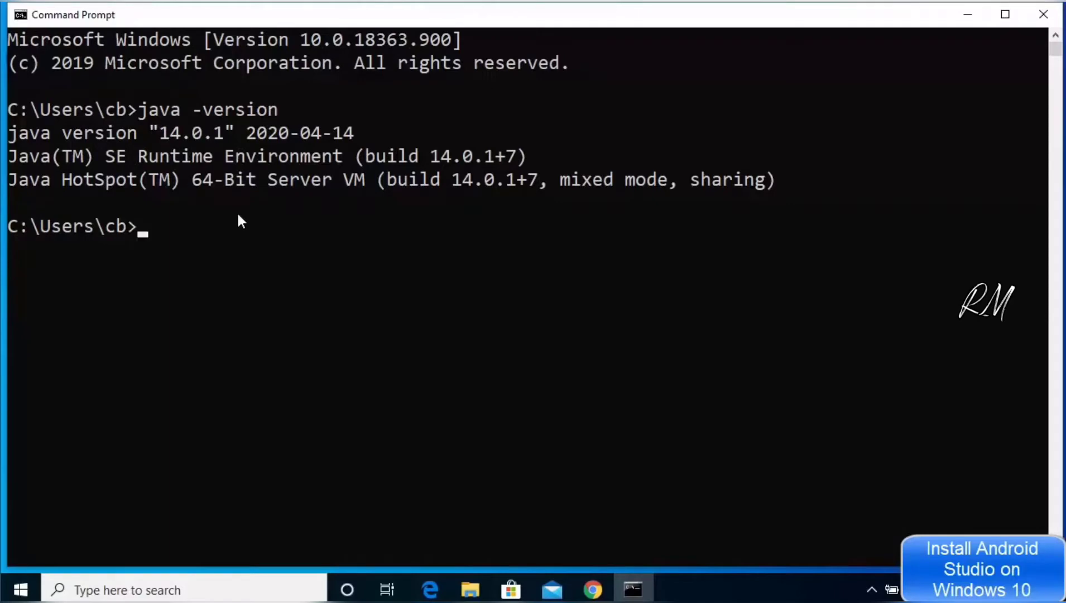
pyautogui.write('javac -version')
pyautogui.press('Return')
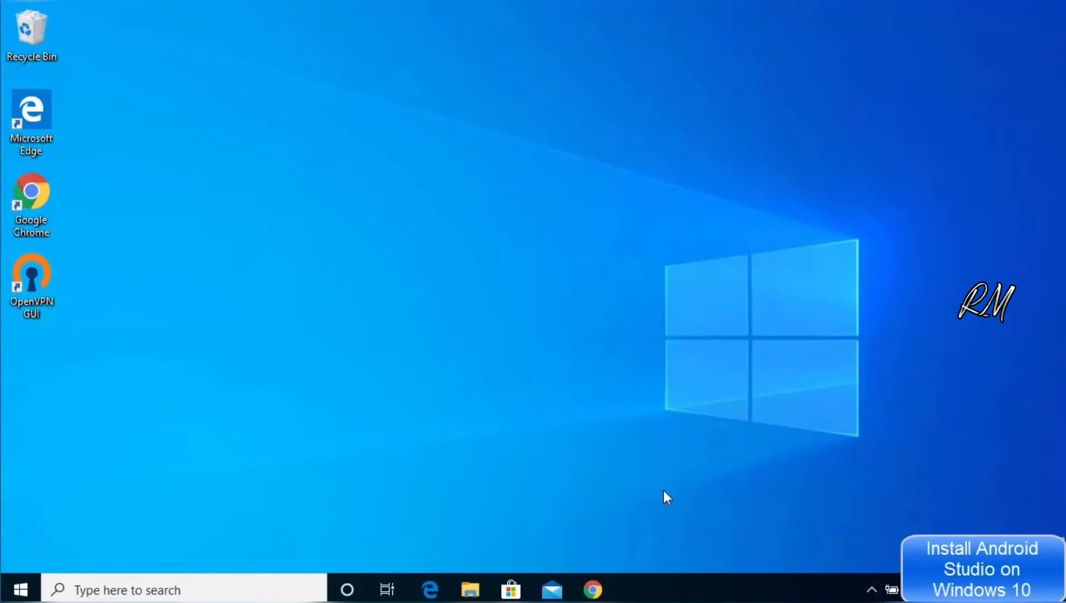
# Step: Switch to Chrome and open the developer.android.com "Download Android Studio and SDK tools" page from the search results
pyautogui.click(600, 579)
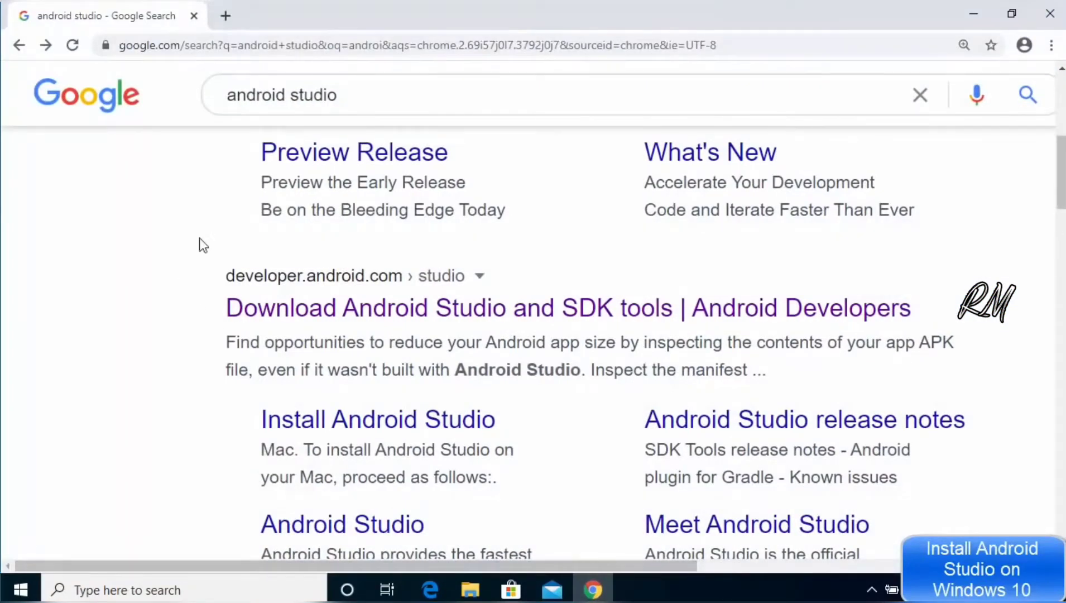
pyautogui.scroll(2, 217, 206)
pyautogui.scroll(5, 217, 216)
pyautogui.scroll(-6, 217, 218)
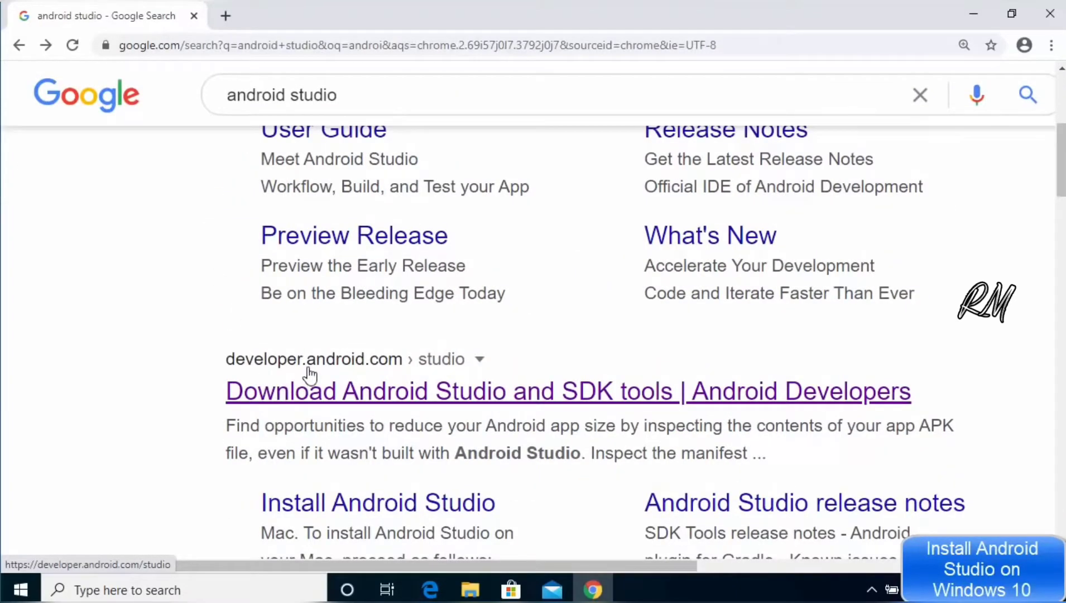
pyautogui.click(403, 394)
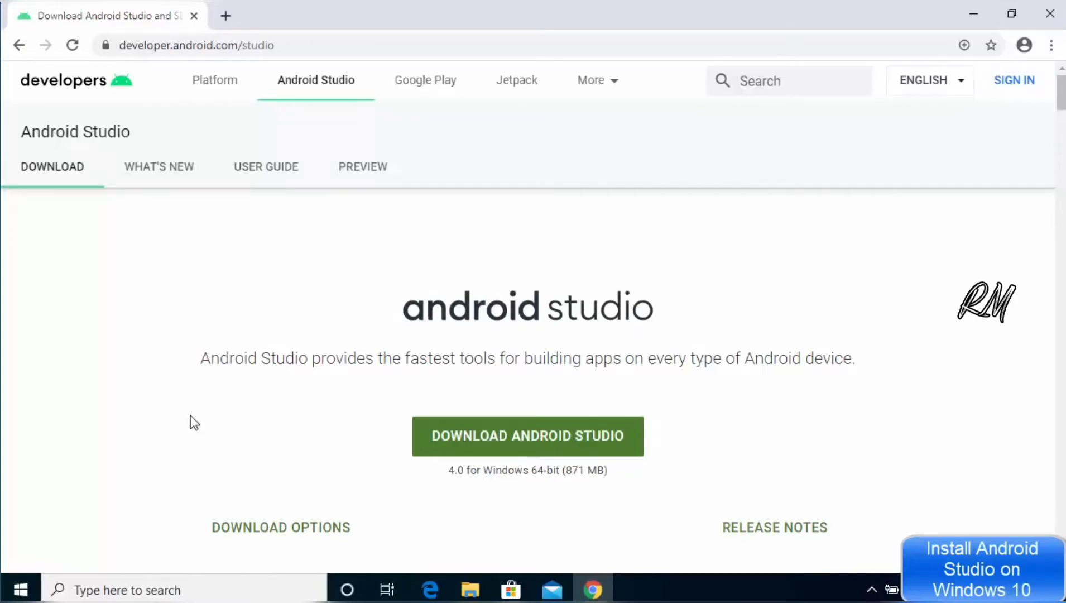
# Step: Examine the available Android Studio packages and the system requirements on the download page
pyautogui.scroll(-10, 181, 414)
pyautogui.scroll(-20, 181, 414)
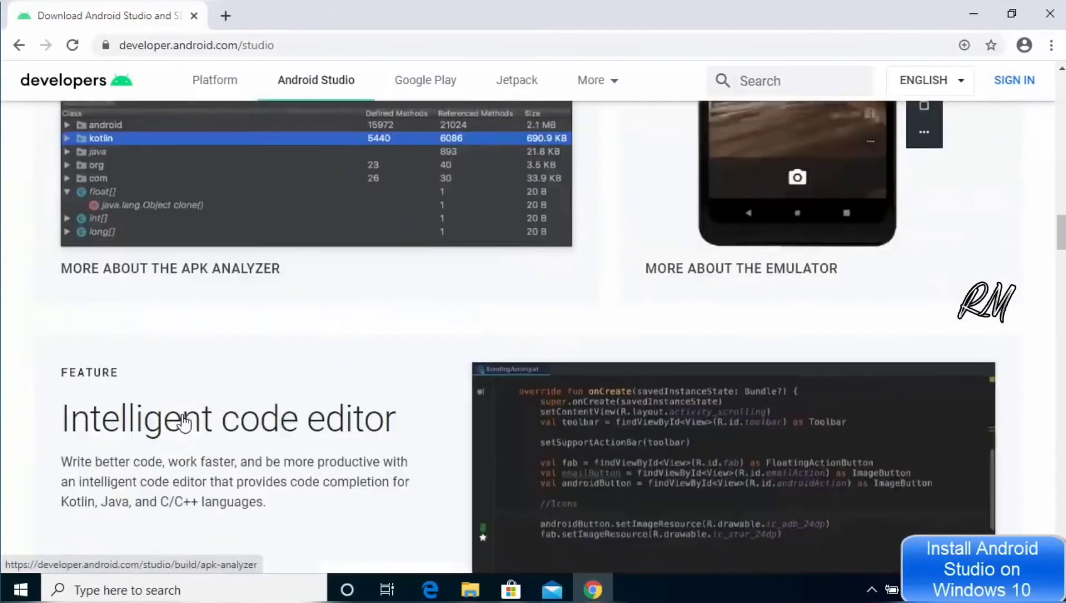
pyautogui.scroll(-20, 181, 415)
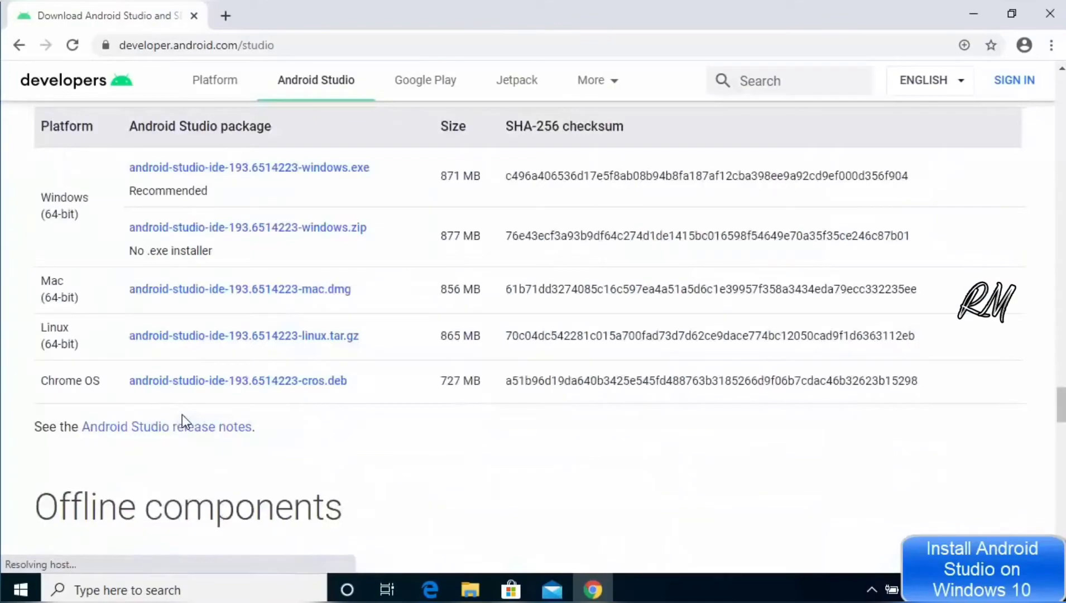
pyautogui.scroll(-5, 185, 422)
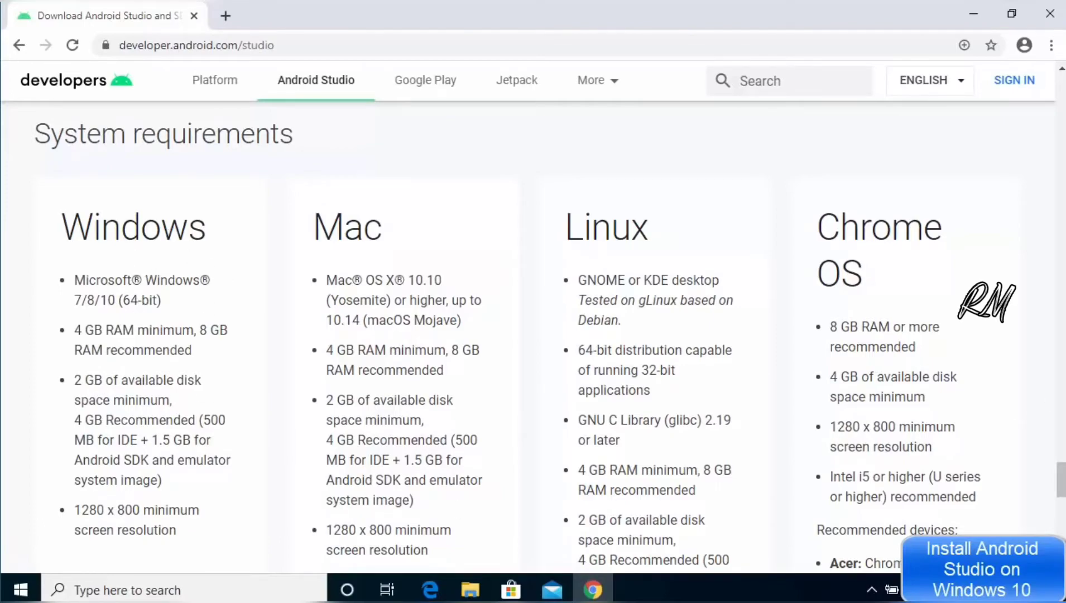
pyautogui.moveTo(1062, 487); pyautogui.dragTo(1052, 99)
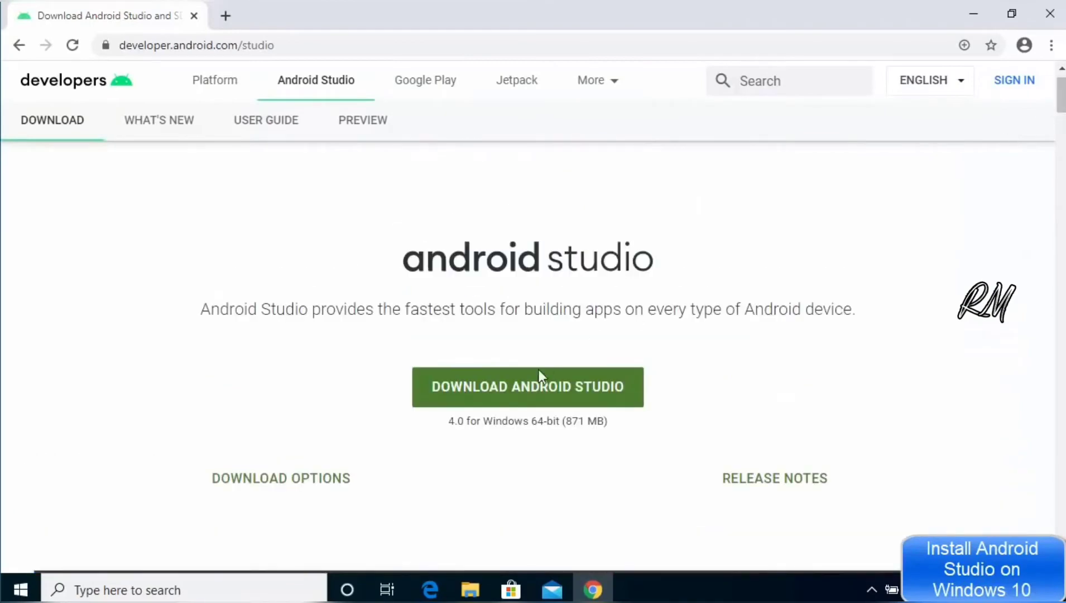
# Step: Agree to the terms and conditions and download Android Studio 4.0 for Windows (android-studio-ide-193.6514223-windows.exe)
pyautogui.click(505, 399)
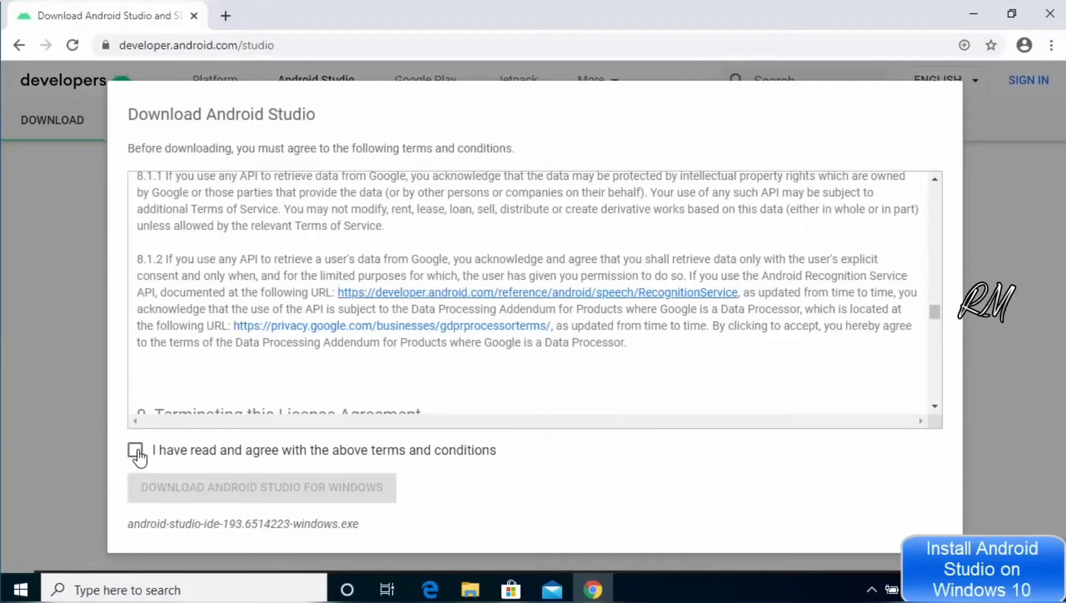
pyautogui.click(136, 451)
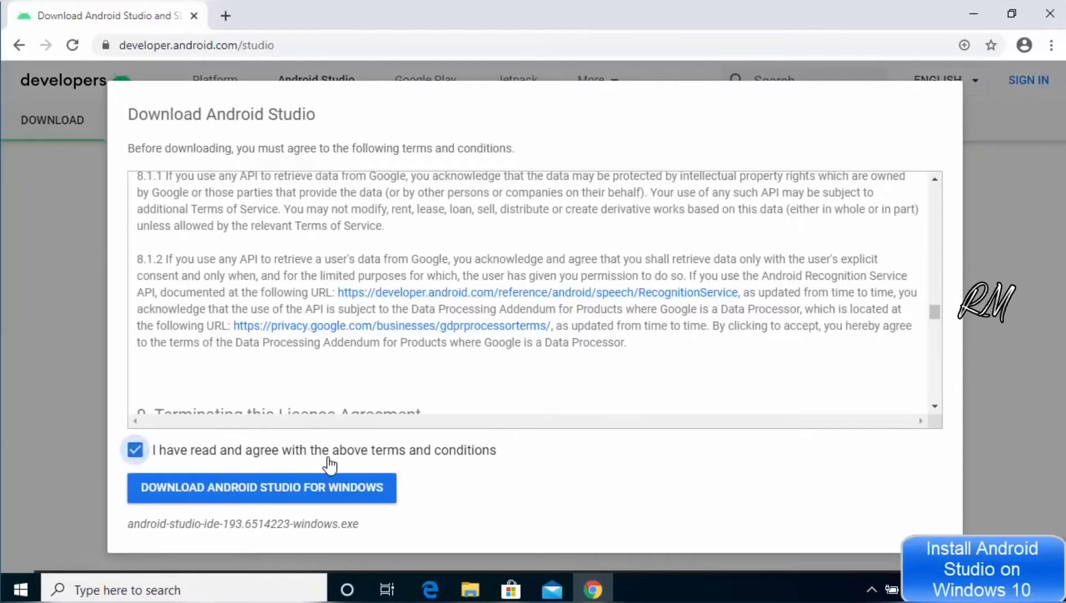
pyautogui.click(265, 497)
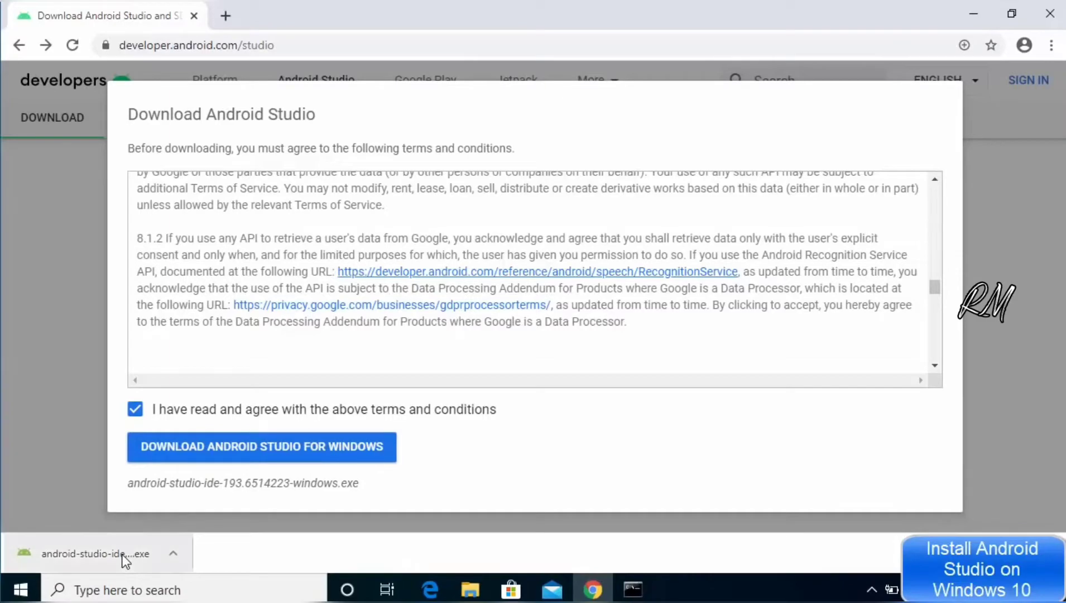
# Step: Launch the downloaded Android Studio installer, minimize the browser, and allow the installer to make changes to the device
pyautogui.click(127, 549)
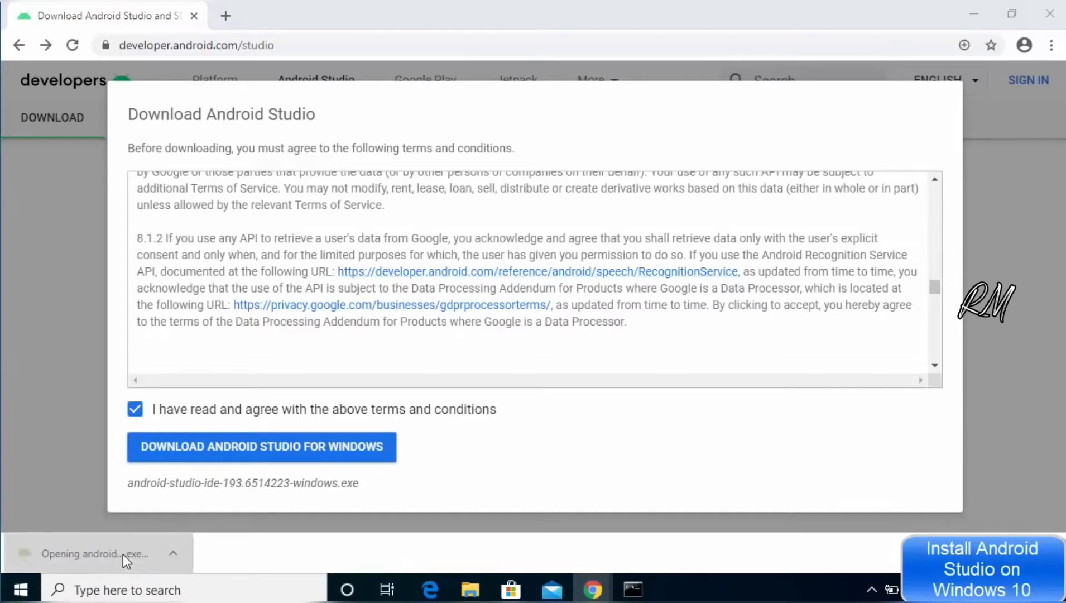
pyautogui.click(965, 19)
pyautogui.click(965, 19)
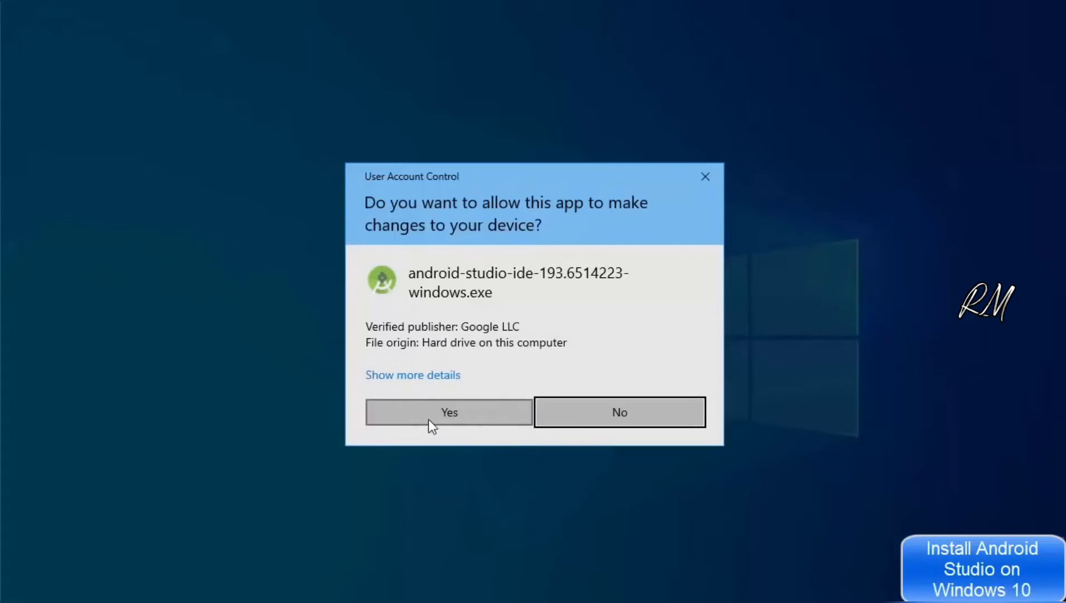
pyautogui.click(426, 415)
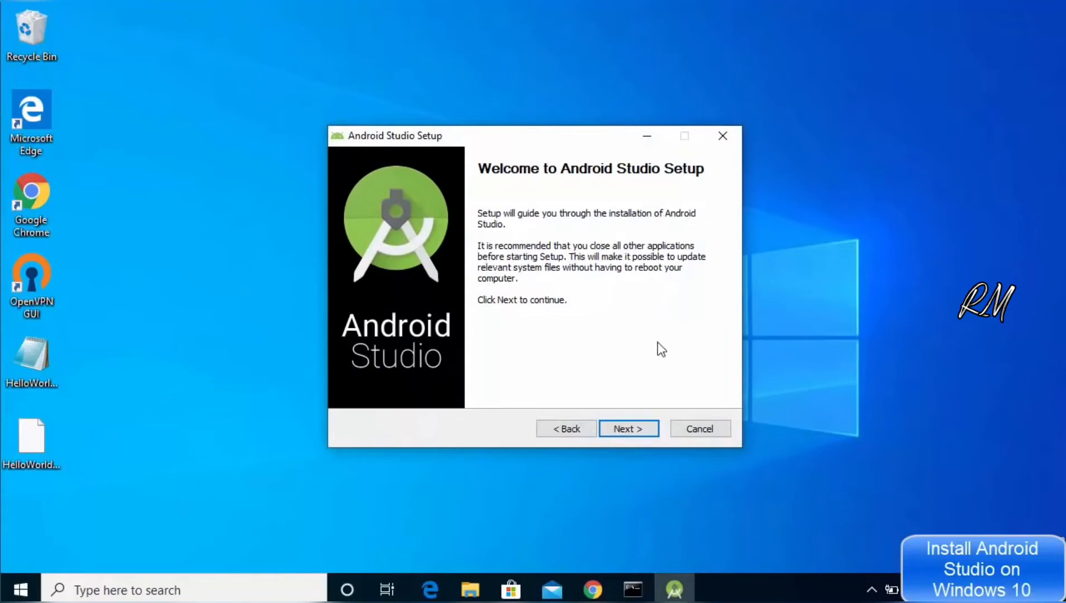
# Step: Install Android Studio with Android Virtual Device to C:\Program Files\Android\Android Studio, using the Start Menu folder Android Studio
pyautogui.click(617, 430)
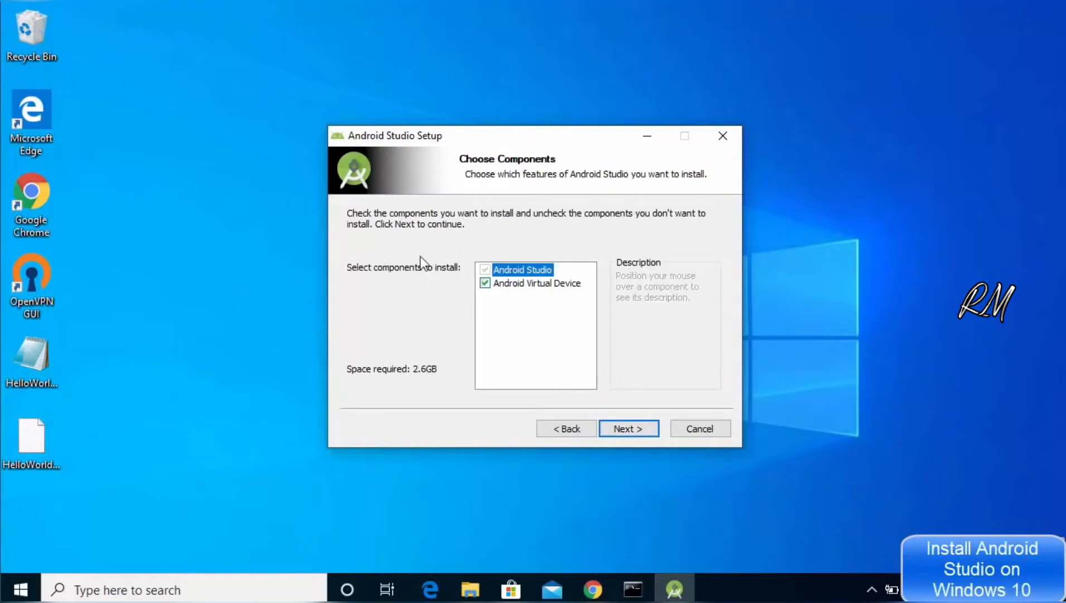
pyautogui.click(622, 431)
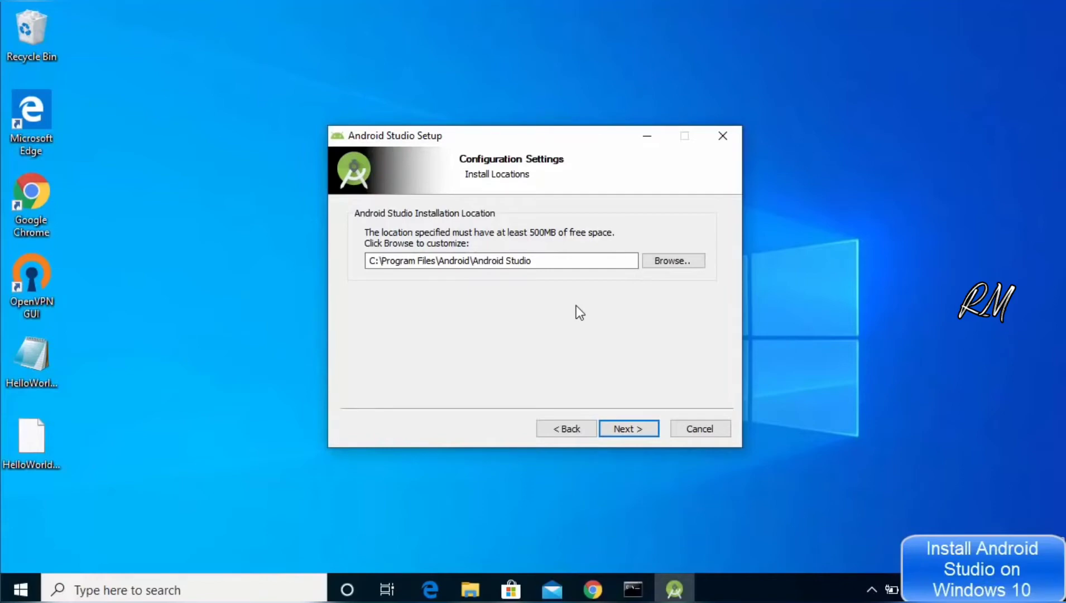
pyautogui.click(616, 427)
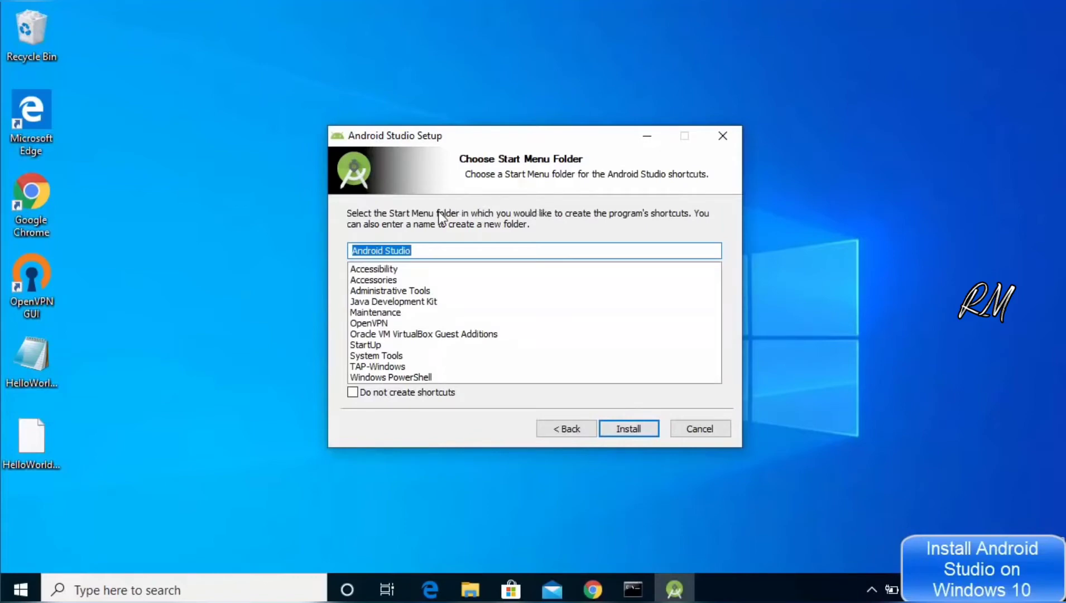
pyautogui.click(620, 428)
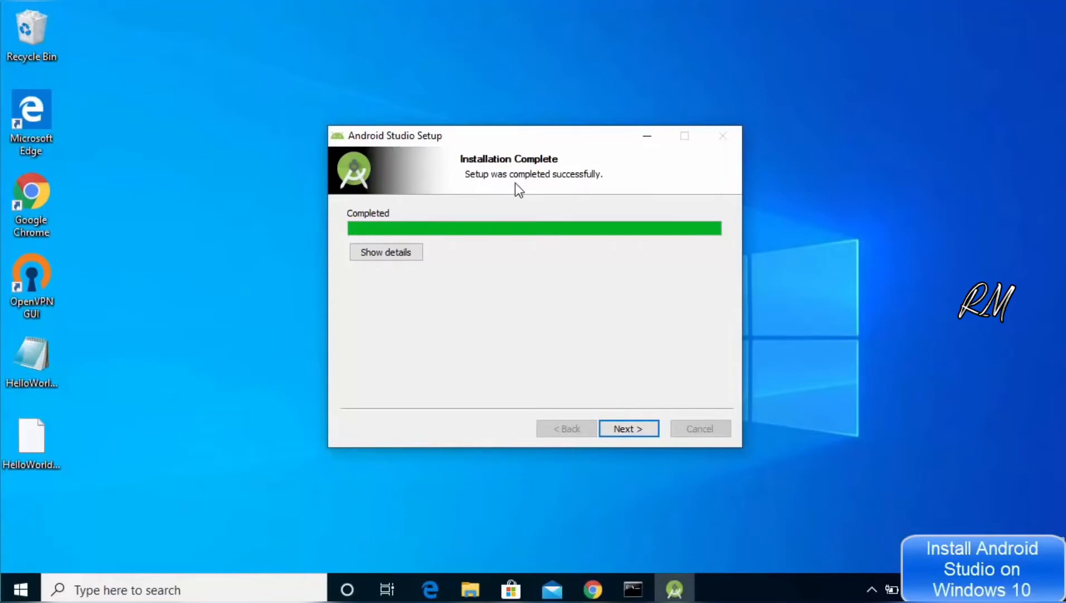
# Step: Finish the setup and start Android Studio without importing settings or sending usage statistics to Google
pyautogui.click(614, 430)
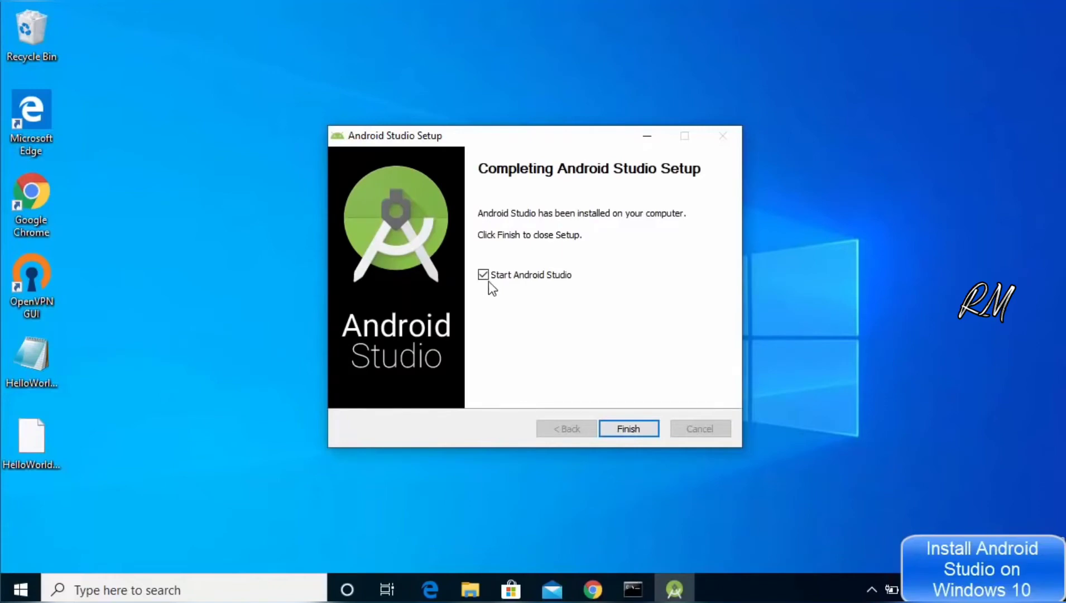
pyautogui.click(628, 429)
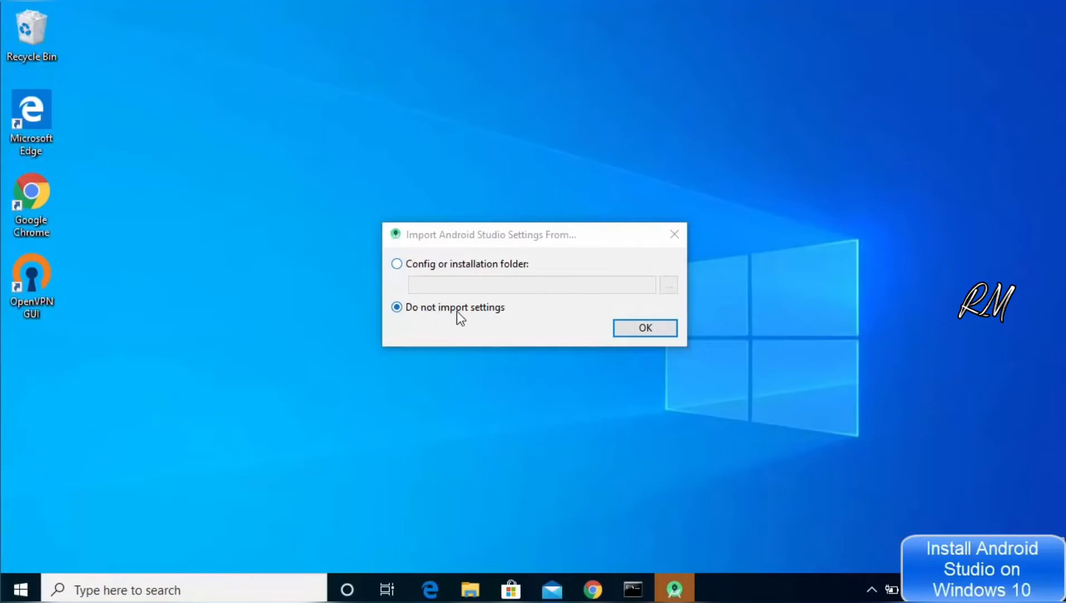
pyautogui.click(650, 333)
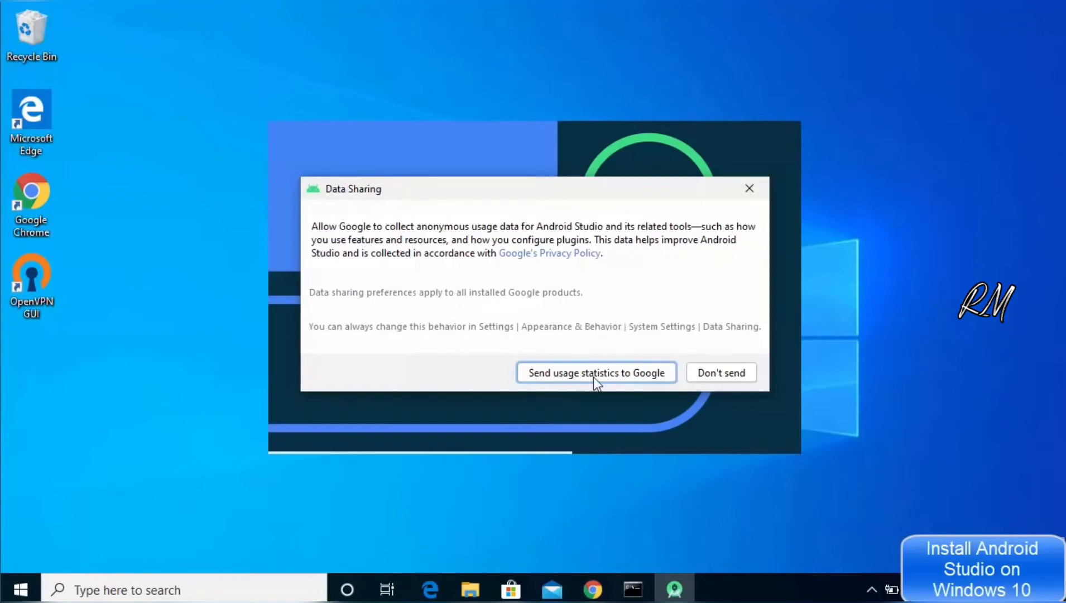
pyautogui.click(709, 381)
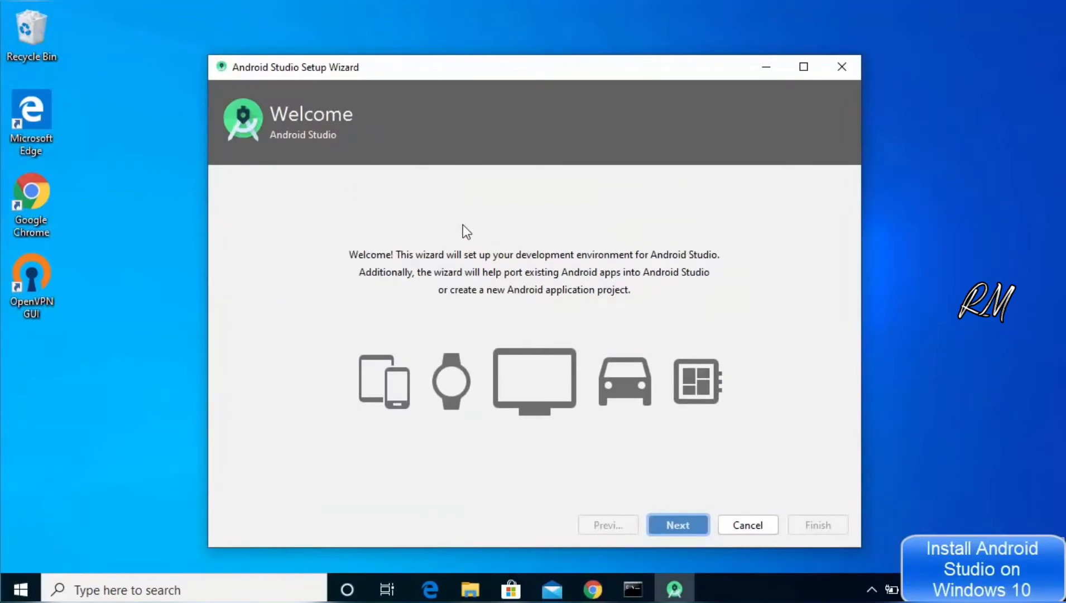
# Step: Choose the Standard install type and the Light UI theme in the setup wizard
pyautogui.click(671, 524)
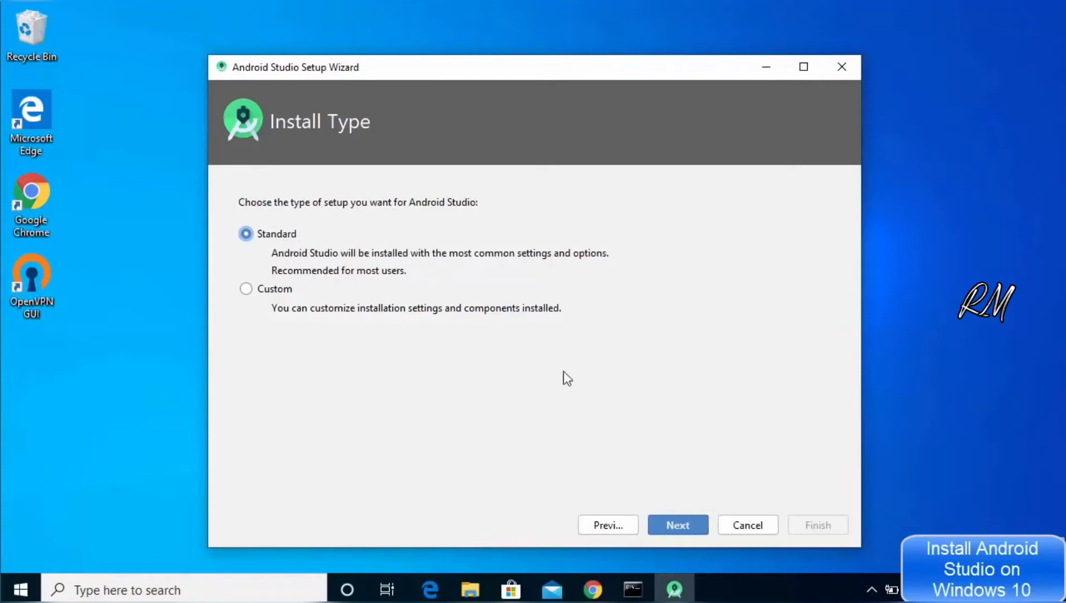
pyautogui.click(678, 524)
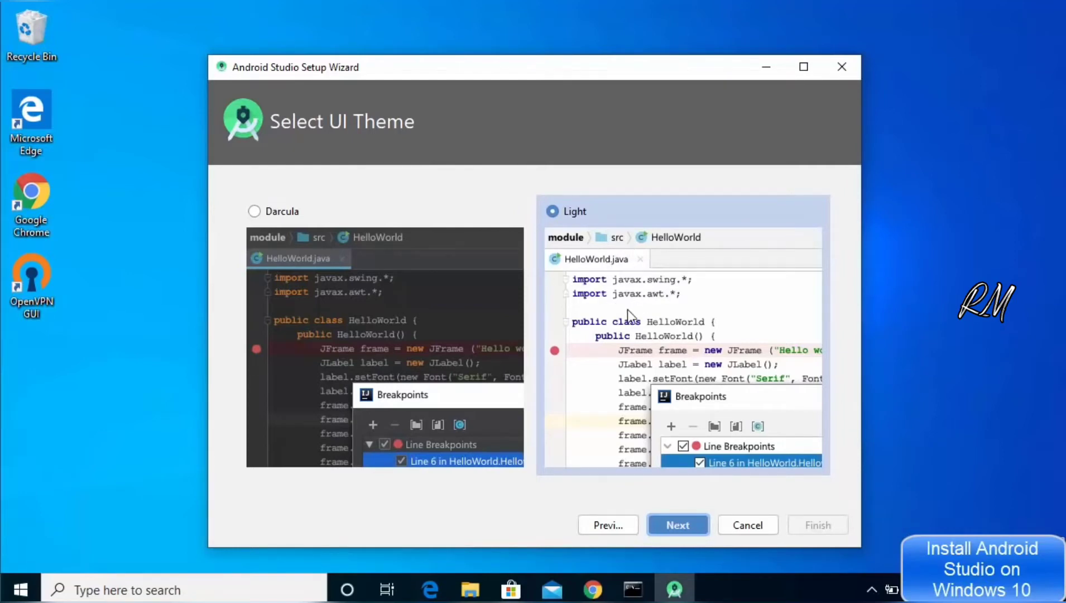
pyautogui.click(255, 210)
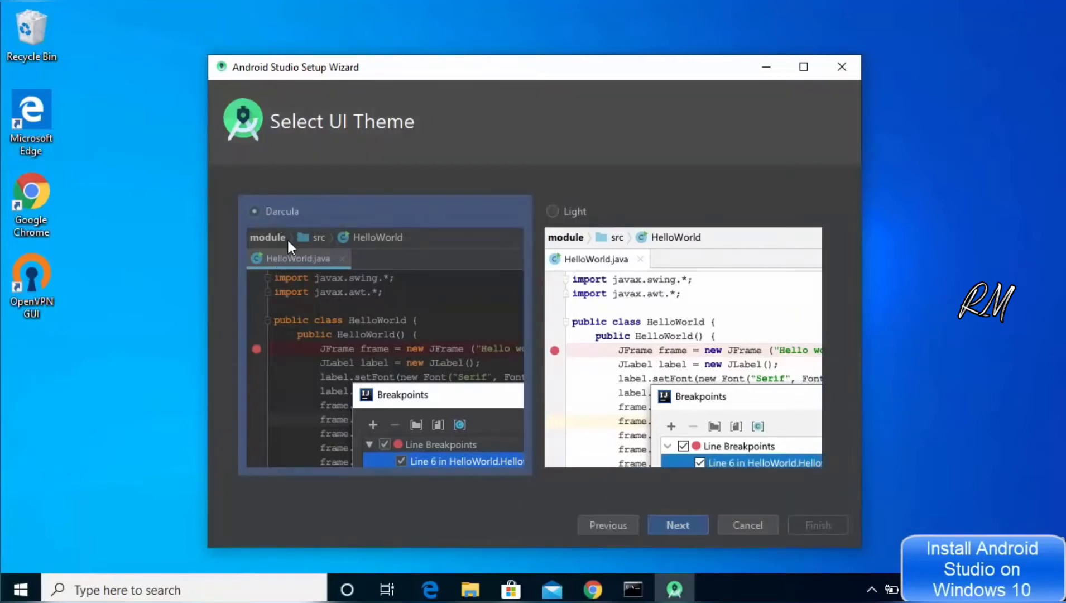
pyautogui.click(554, 214)
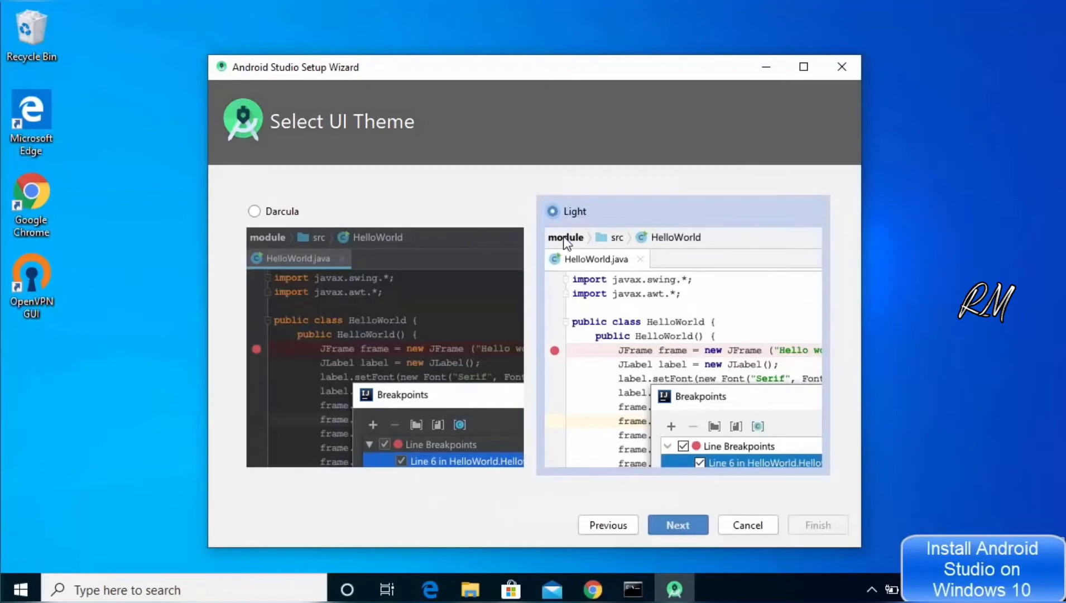
pyautogui.click(686, 524)
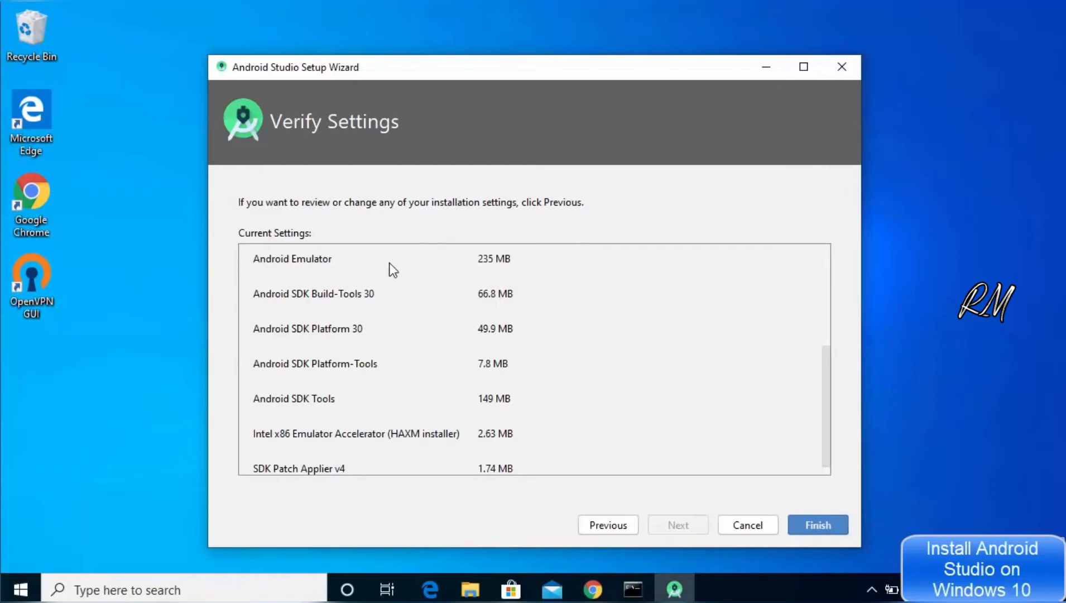
# Step: Review the current settings and SDK components, download the components, and finish the setup wizard
pyautogui.scroll(5, 389, 262)
pyautogui.scroll(-5, 389, 262)
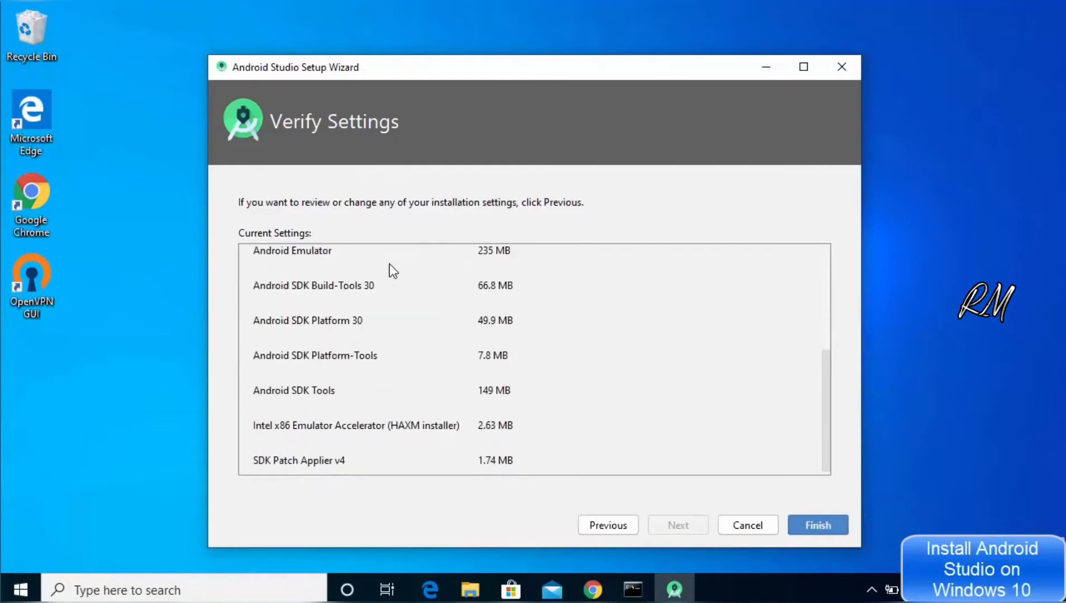
pyautogui.scroll(5, 390, 272)
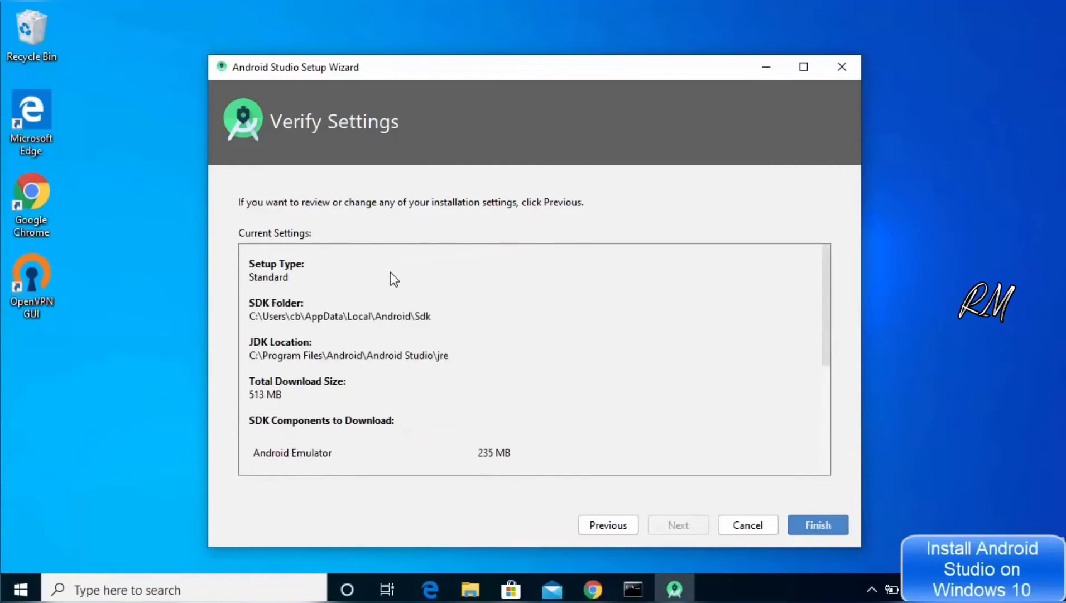
pyautogui.scroll(-5, 389, 271)
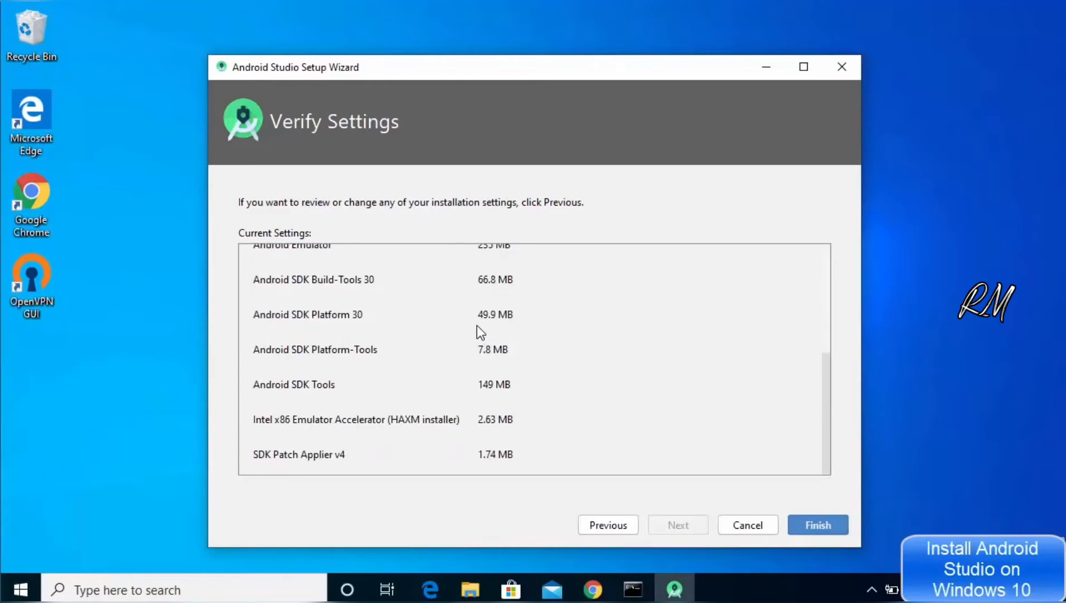
pyautogui.click(810, 525)
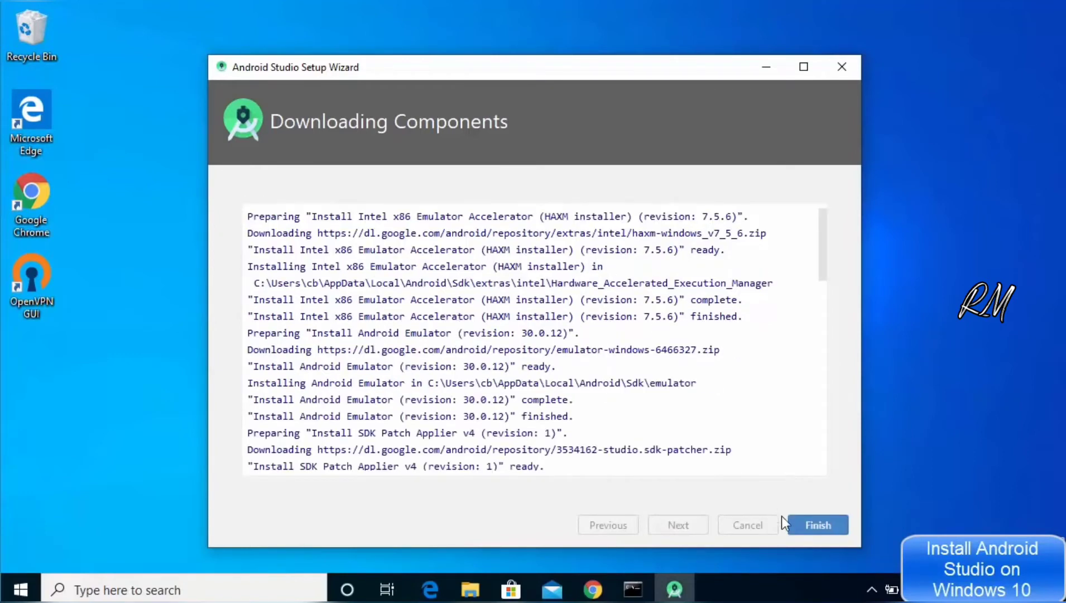
pyautogui.click(810, 531)
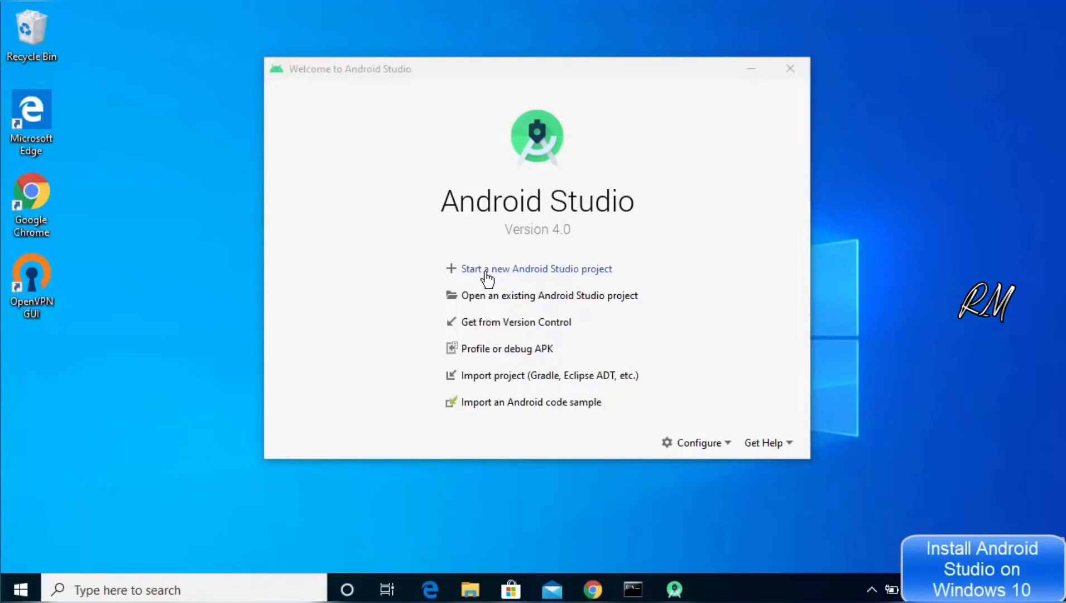
# Step: Browse the TV, Automotive and Android Things templates, and start a new project from the Phone and Tablet Empty Activity template
pyautogui.click(519, 274)
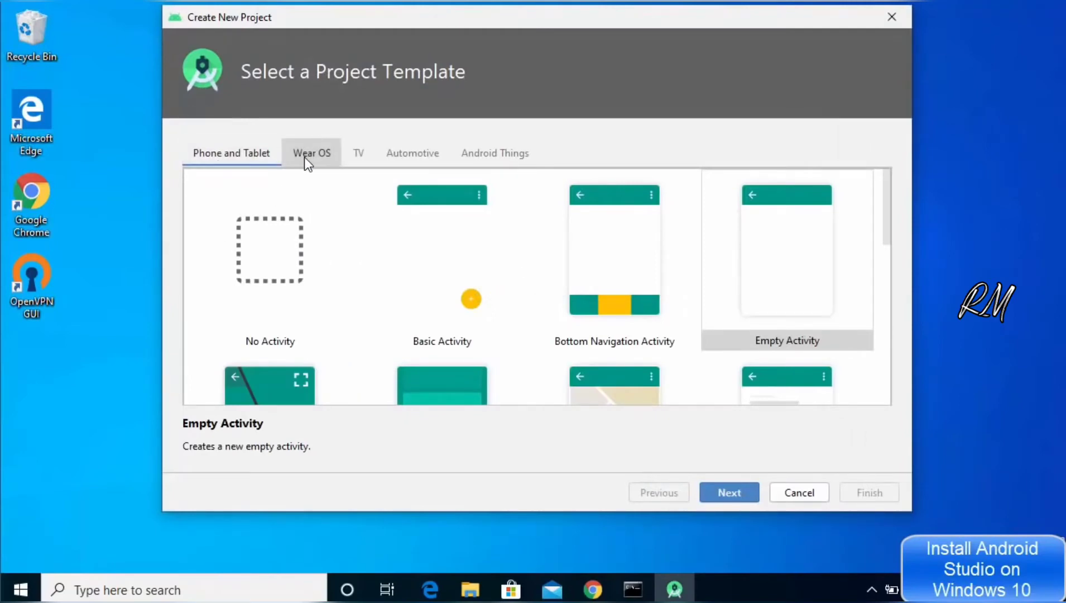
pyautogui.click(355, 155)
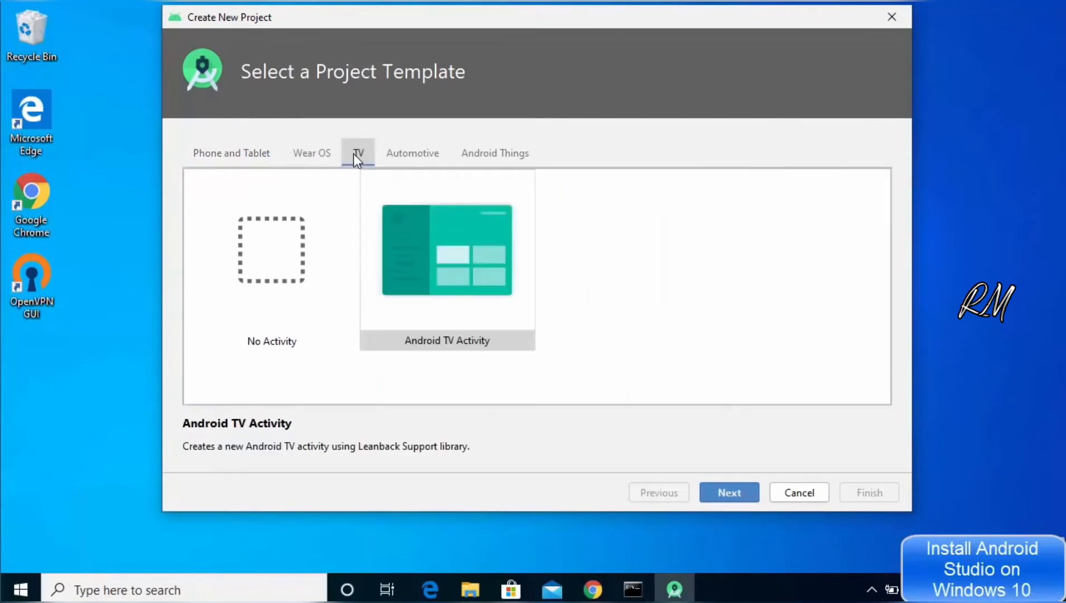
pyautogui.click(419, 155)
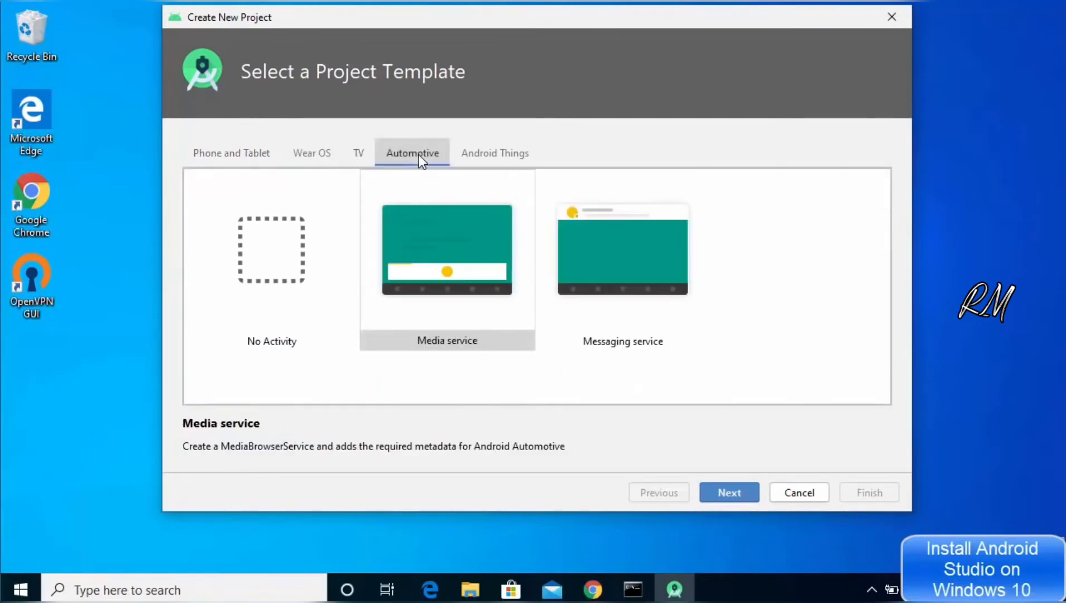
pyautogui.click(483, 157)
pyautogui.click(238, 150)
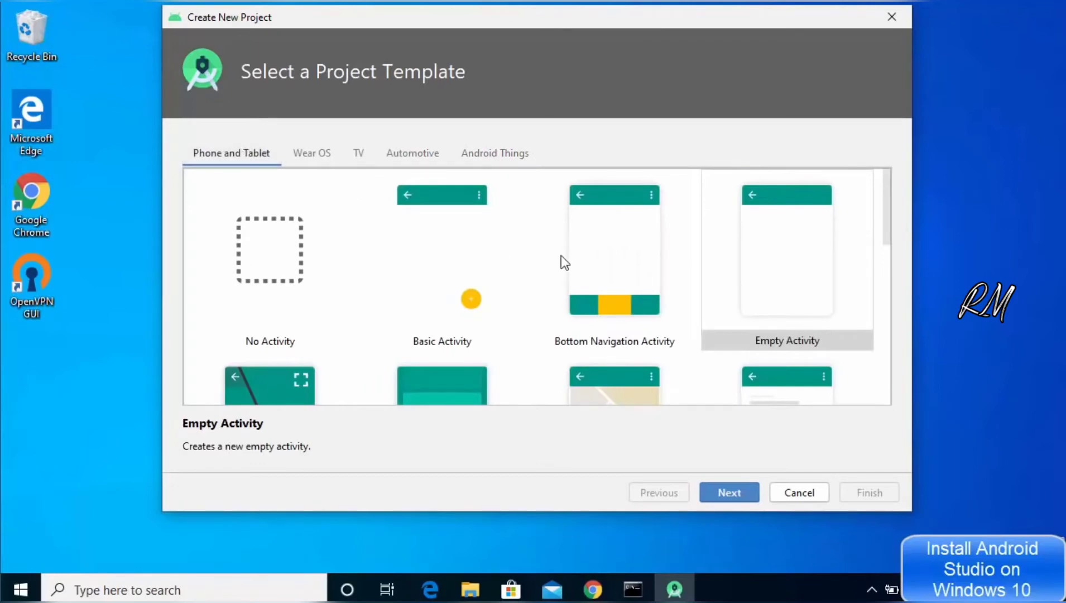
pyautogui.click(714, 262)
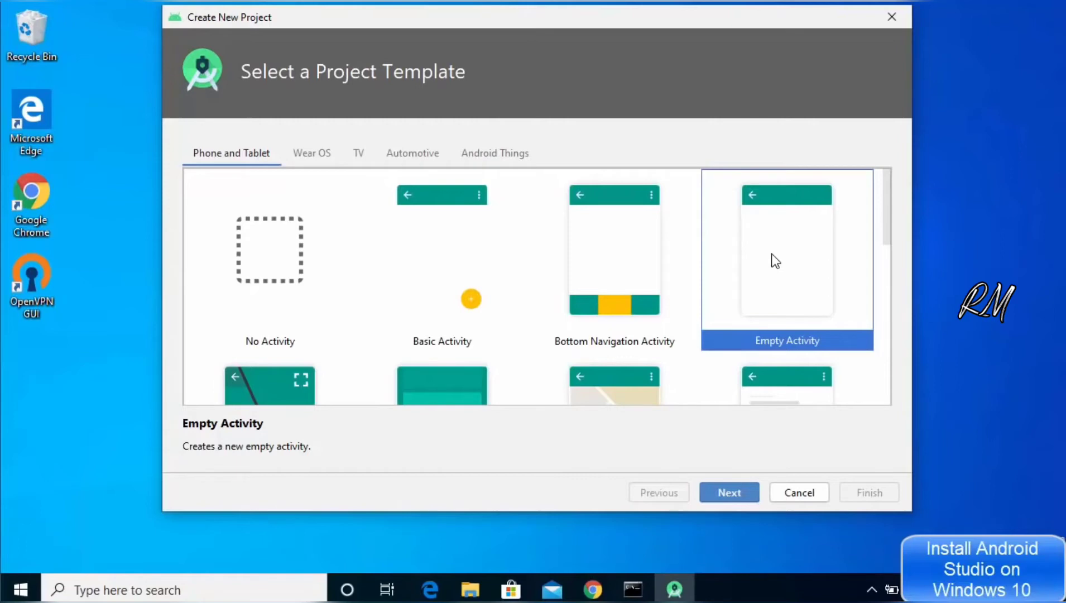
pyautogui.click(712, 491)
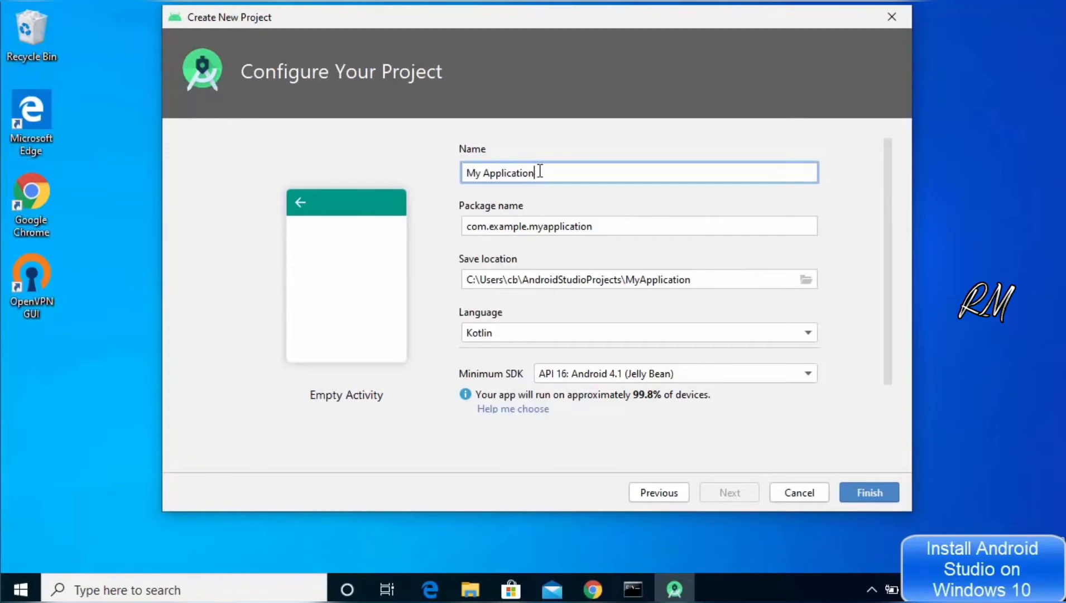
# Step: Name the project HelloWorld and set its language to Java
pyautogui.moveTo(540, 172); pyautogui.dragTo(438, 171)
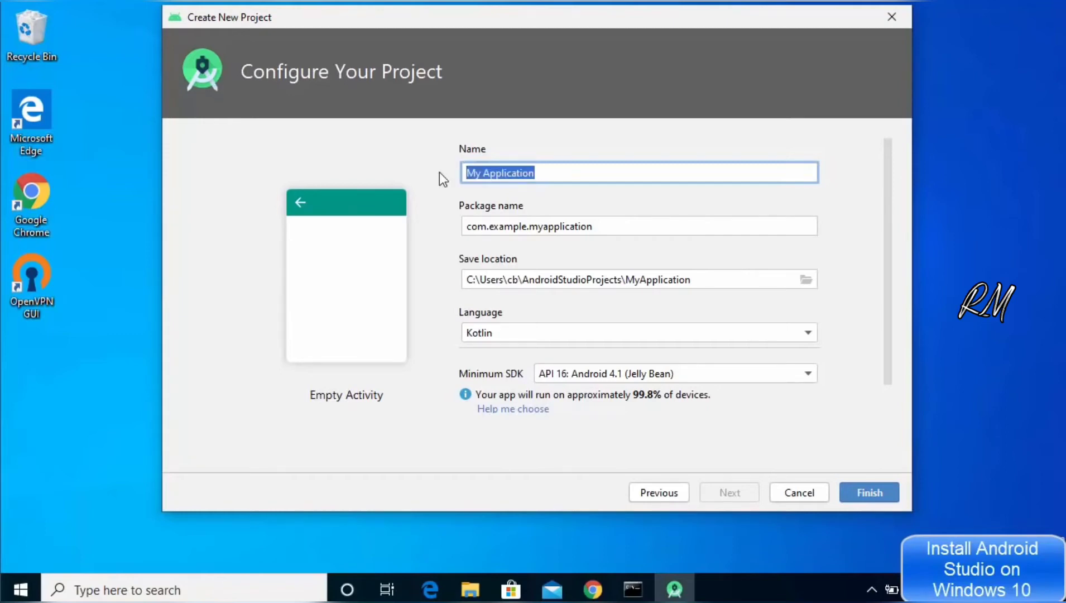
pyautogui.write('Hel')
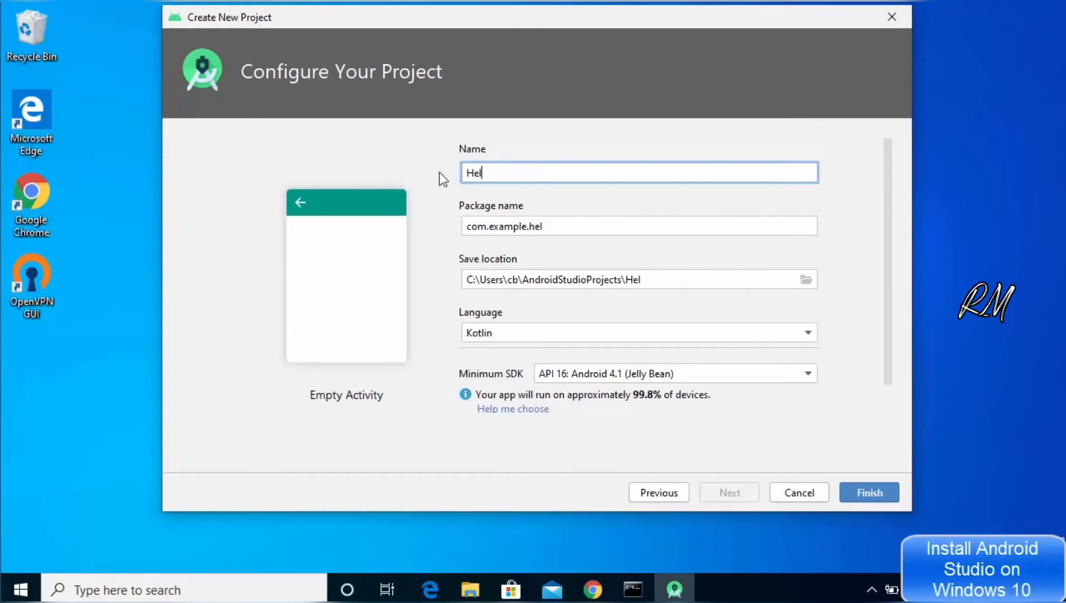
pyautogui.write('loWorld')
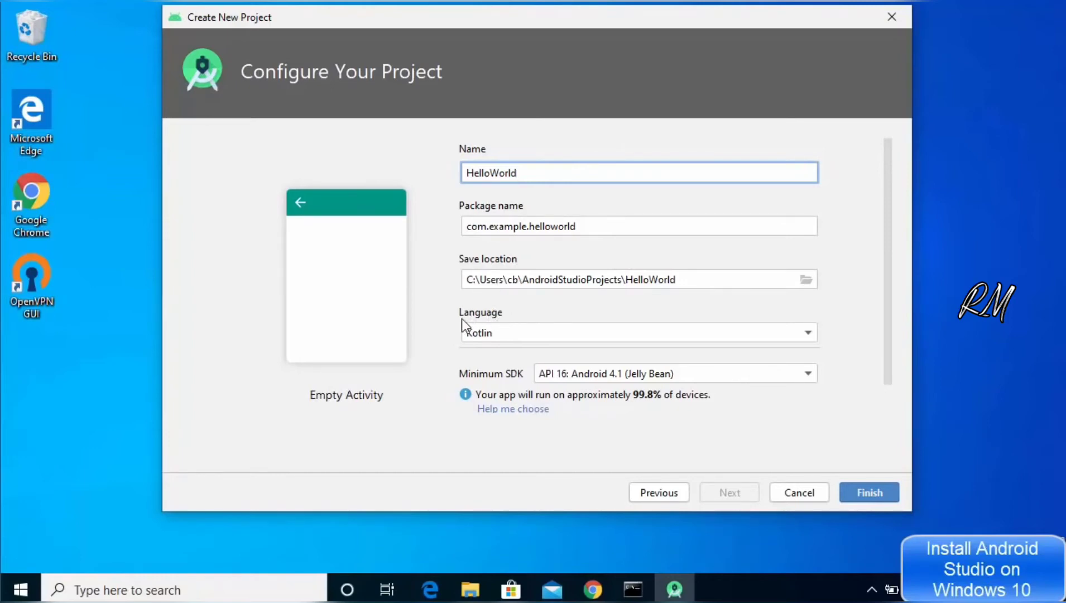
pyautogui.click(487, 334)
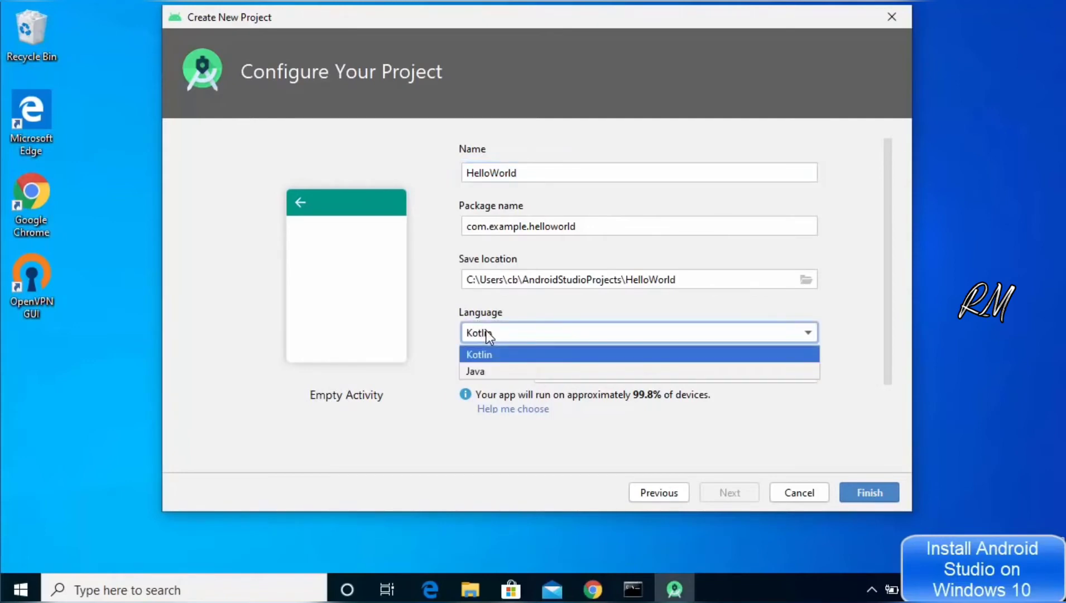
pyautogui.click(486, 371)
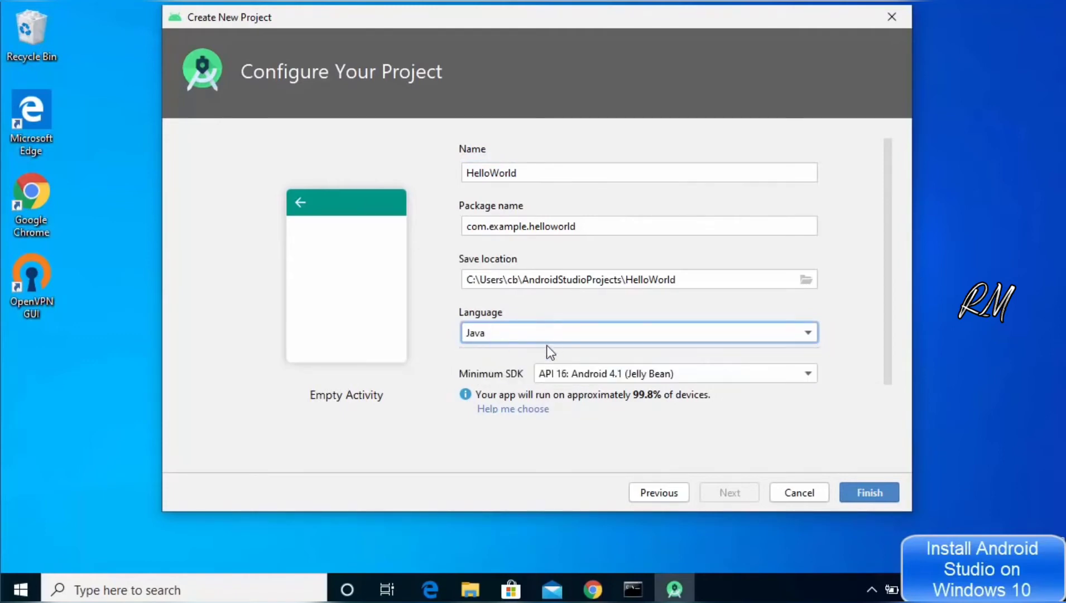
# Step: Set the minimum SDK to API 21: Android 5.0 (Lollipop)
pyautogui.click(553, 376)
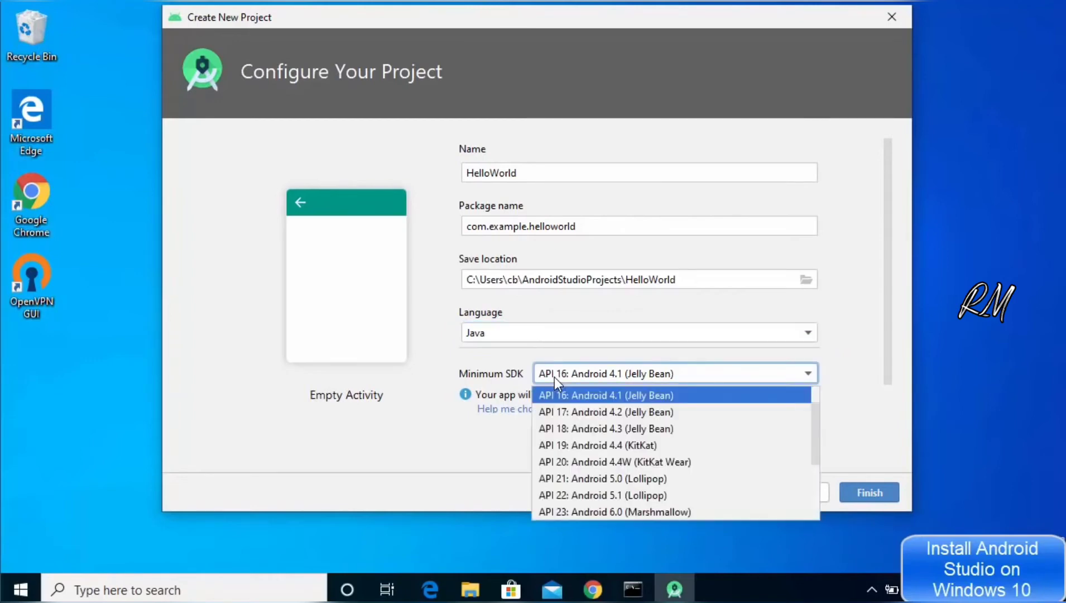
pyautogui.scroll(1, 565, 404)
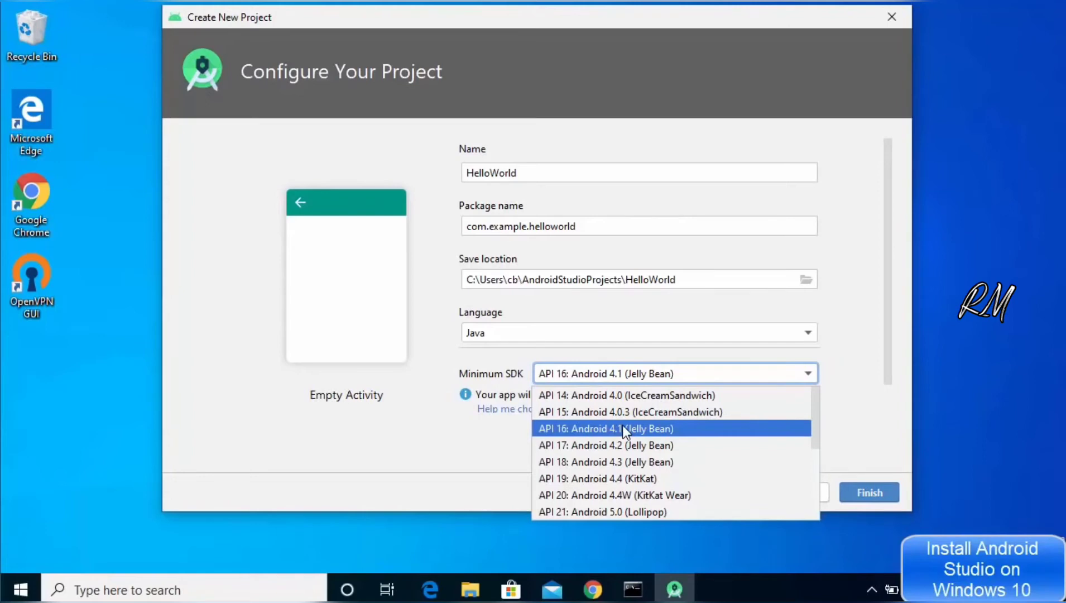
pyautogui.click(595, 512)
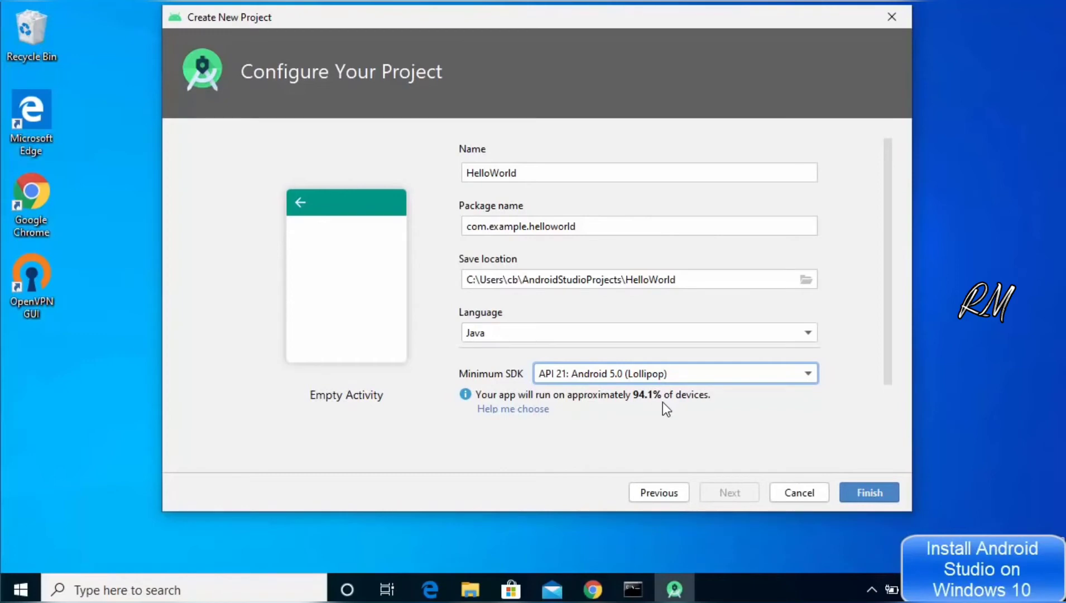
# Step: Set the minimum SDK to API 16: Android 4.1 (Jelly Bean) and create the project
pyautogui.click(692, 376)
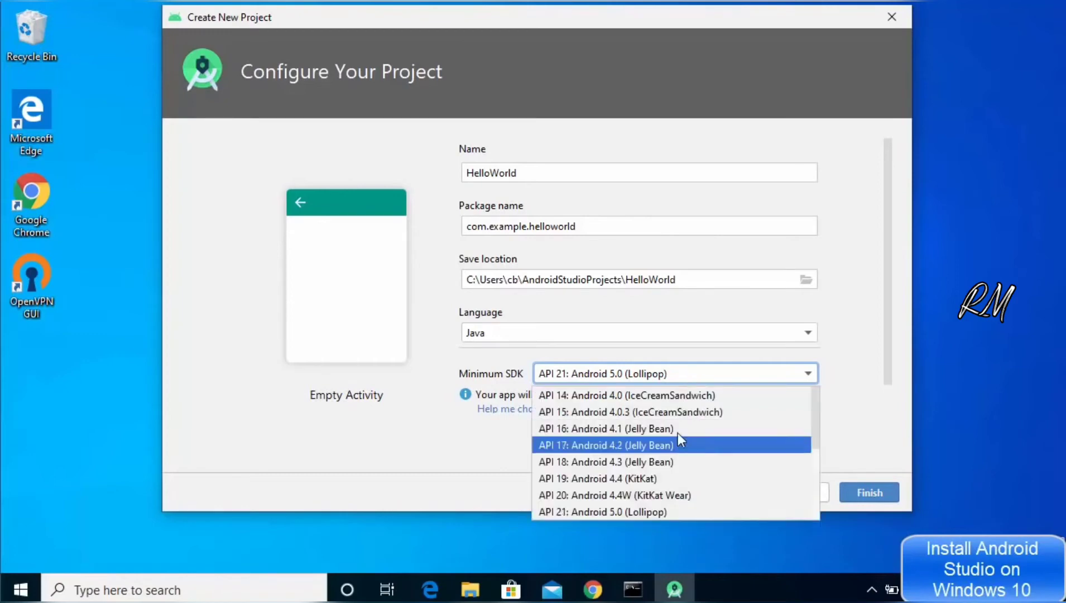
pyautogui.click(591, 428)
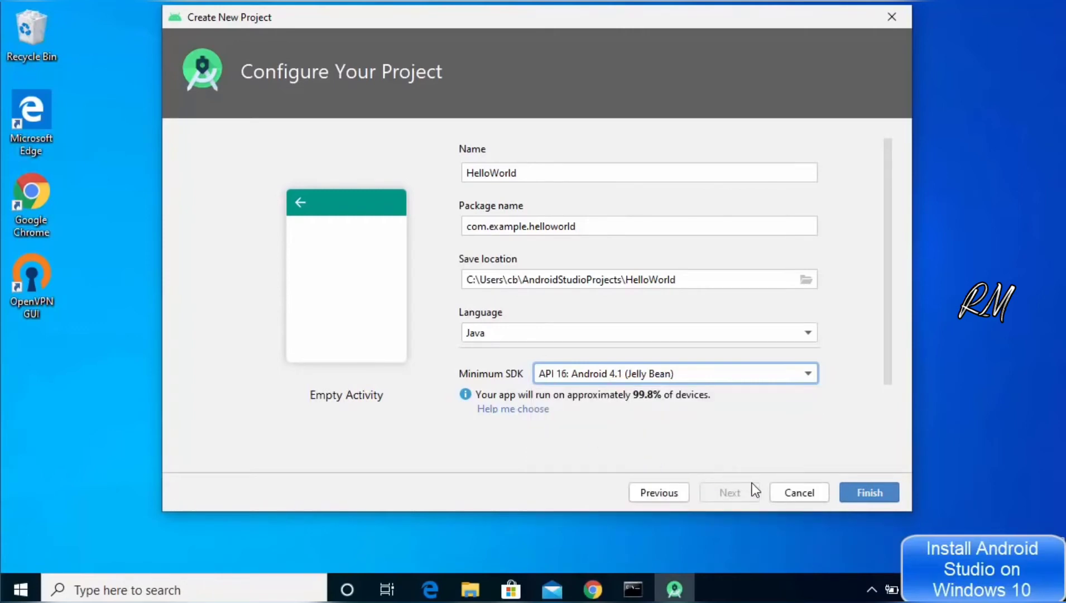
pyautogui.click(865, 494)
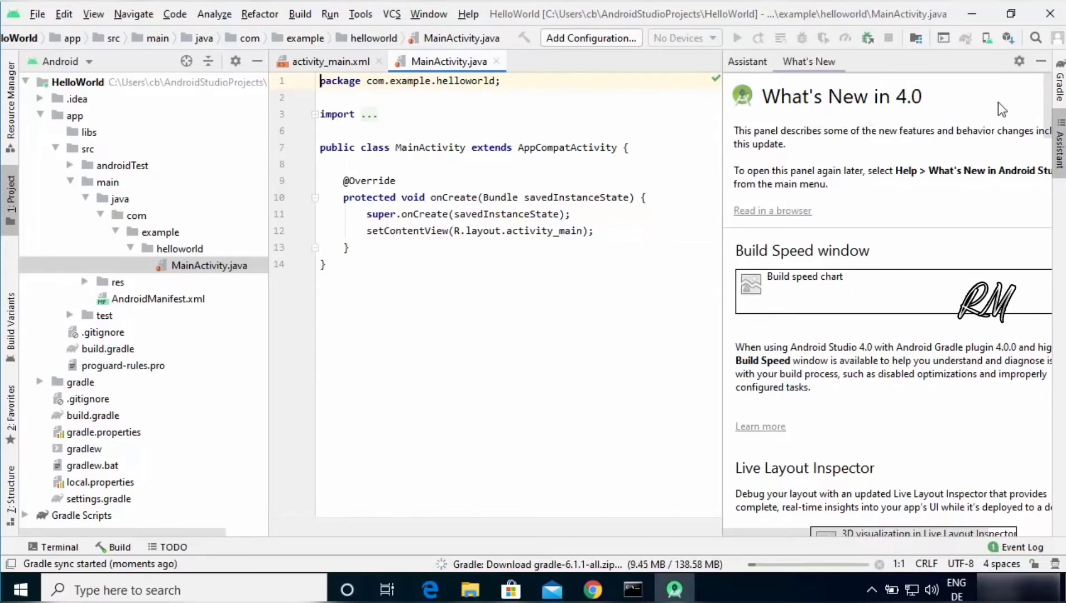
# Step: Hide the What's New panel and view the activity_main.xml layout, the terminal and the build output
pyautogui.click(1040, 65)
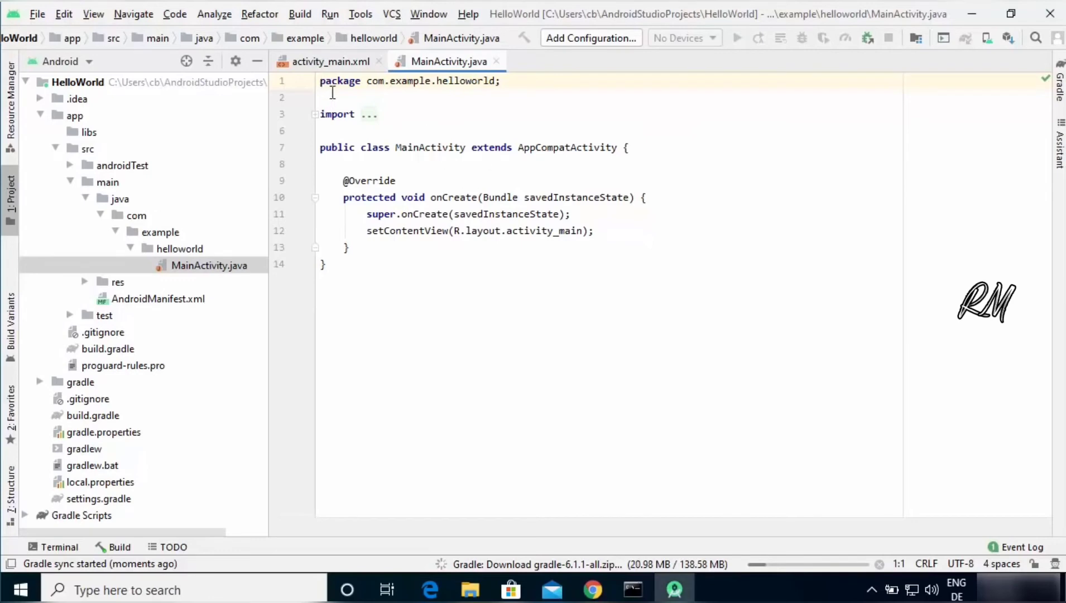
pyautogui.click(319, 64)
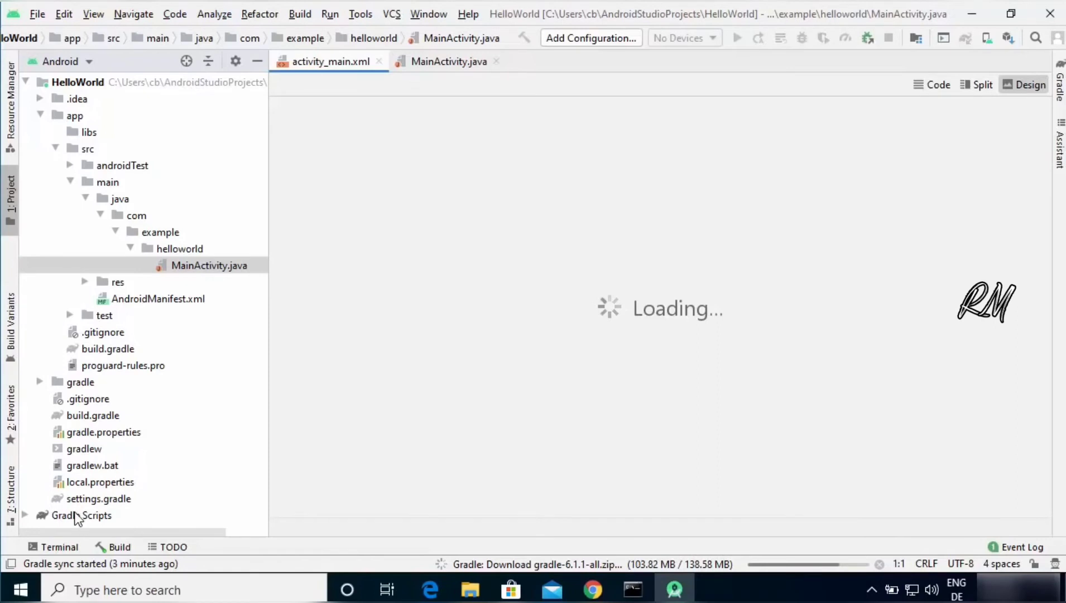
pyautogui.click(55, 546)
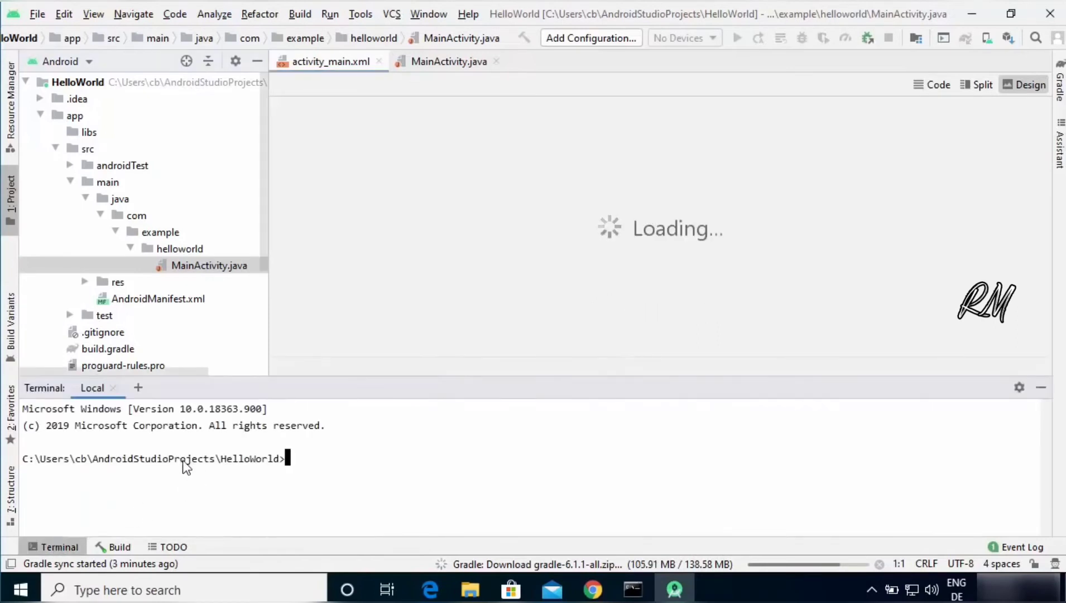
pyautogui.click(119, 547)
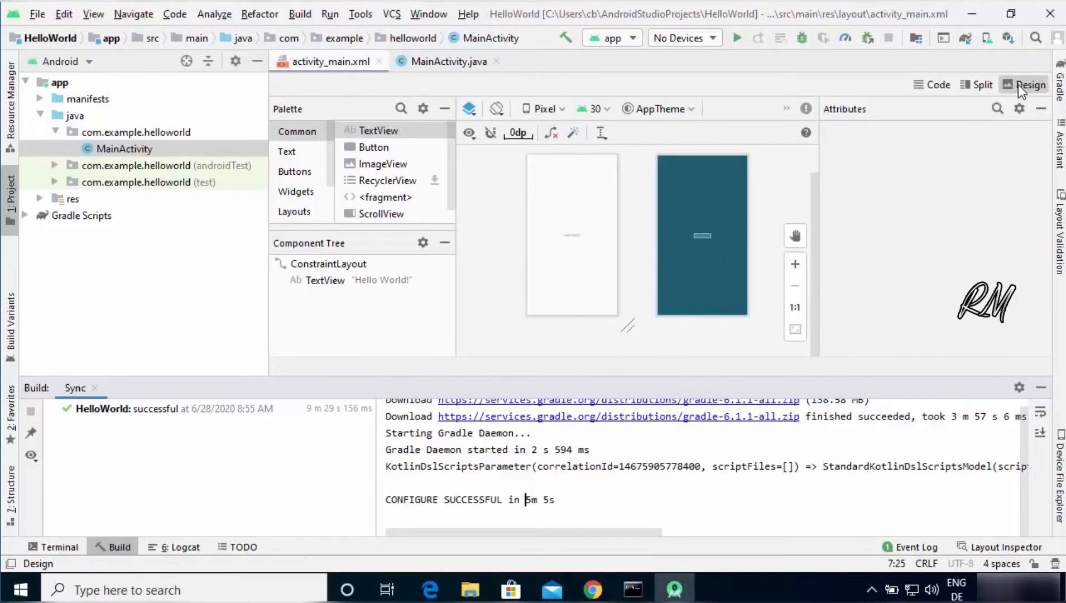
# Step: Compare activity_main.xml in its split, code and design views, and examine the Hello World! text in the blueprint up close
pyautogui.click(976, 84)
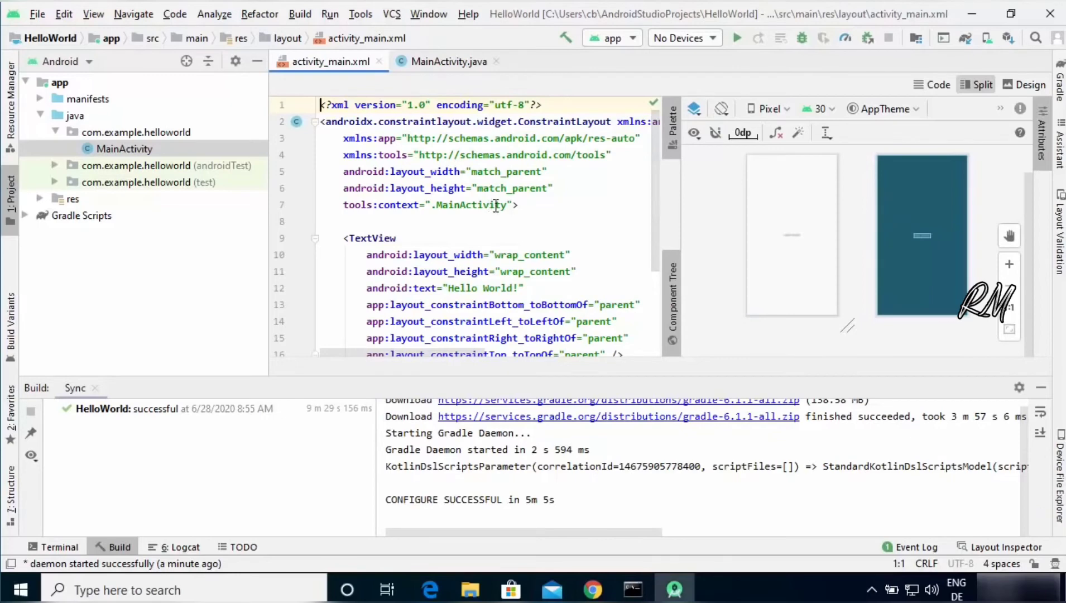
pyautogui.click(928, 89)
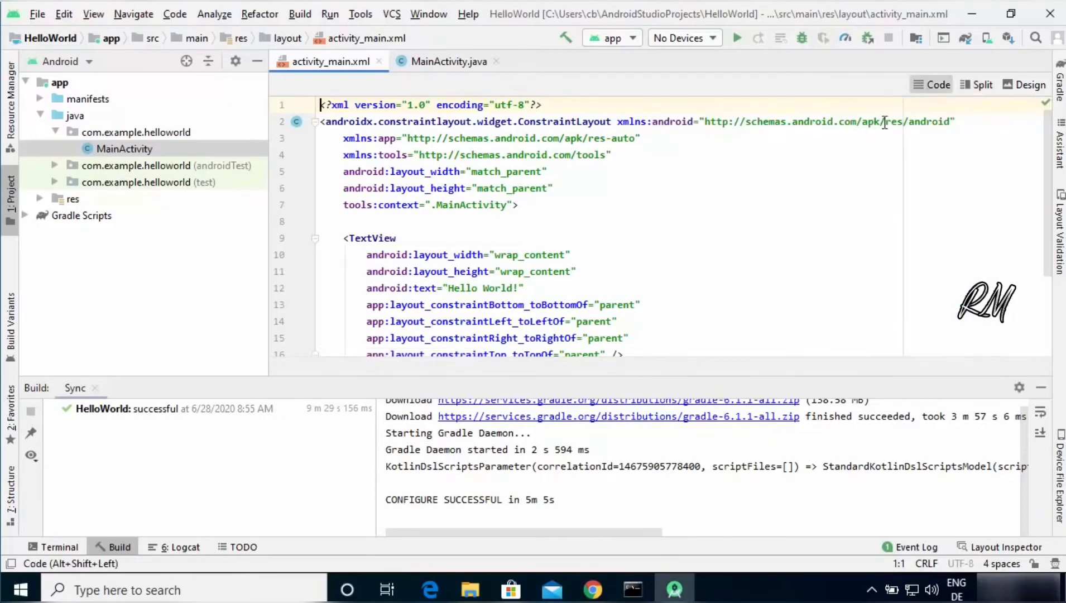
pyautogui.click(1010, 84)
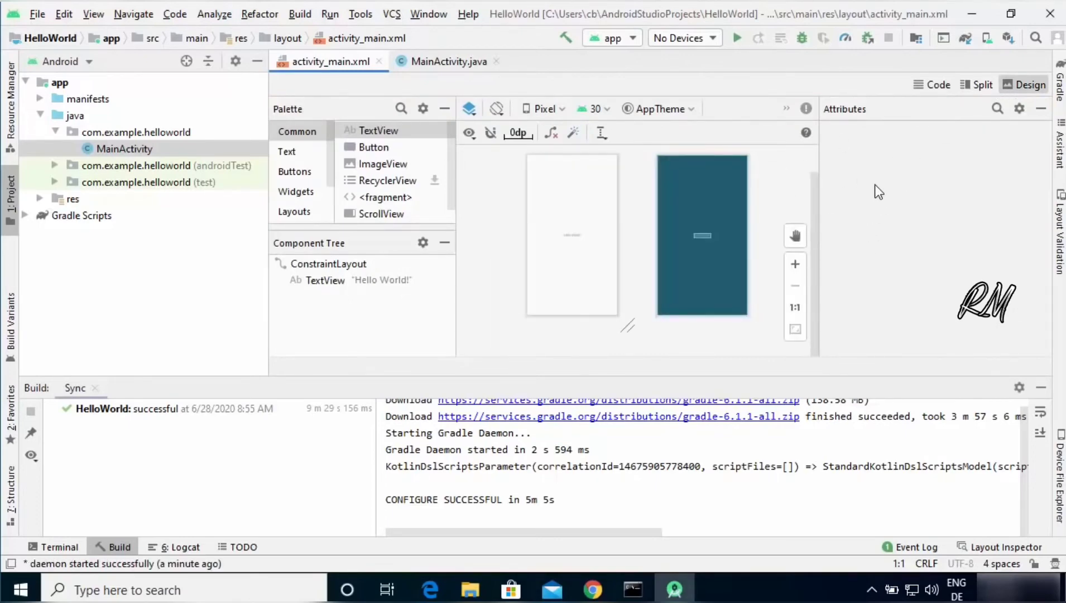
pyautogui.moveTo(801, 272)
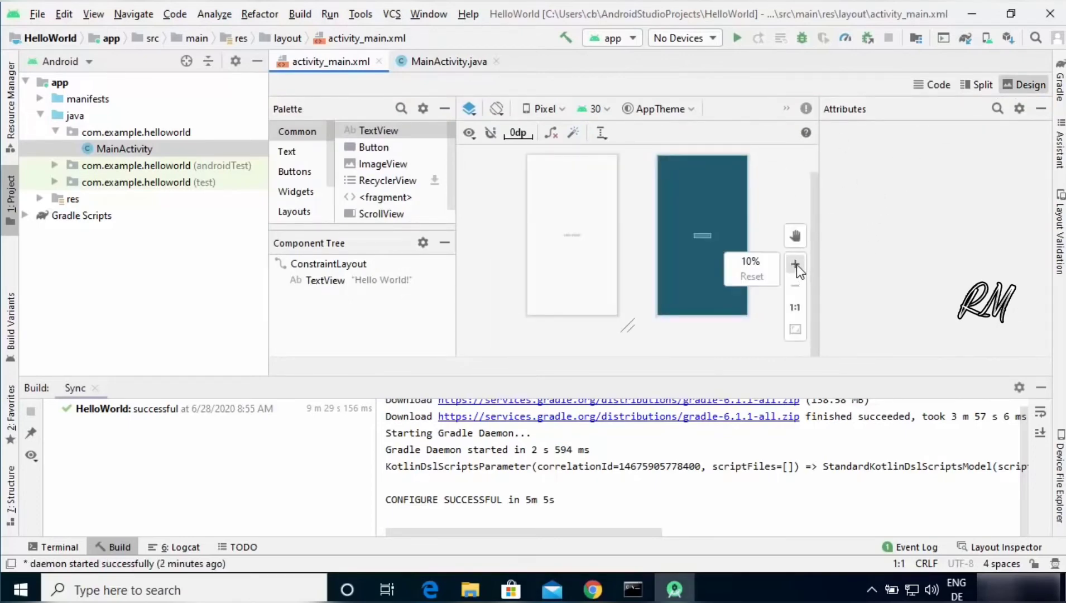
pyautogui.click(797, 264)
pyautogui.click(797, 264)
pyautogui.click(797, 264)
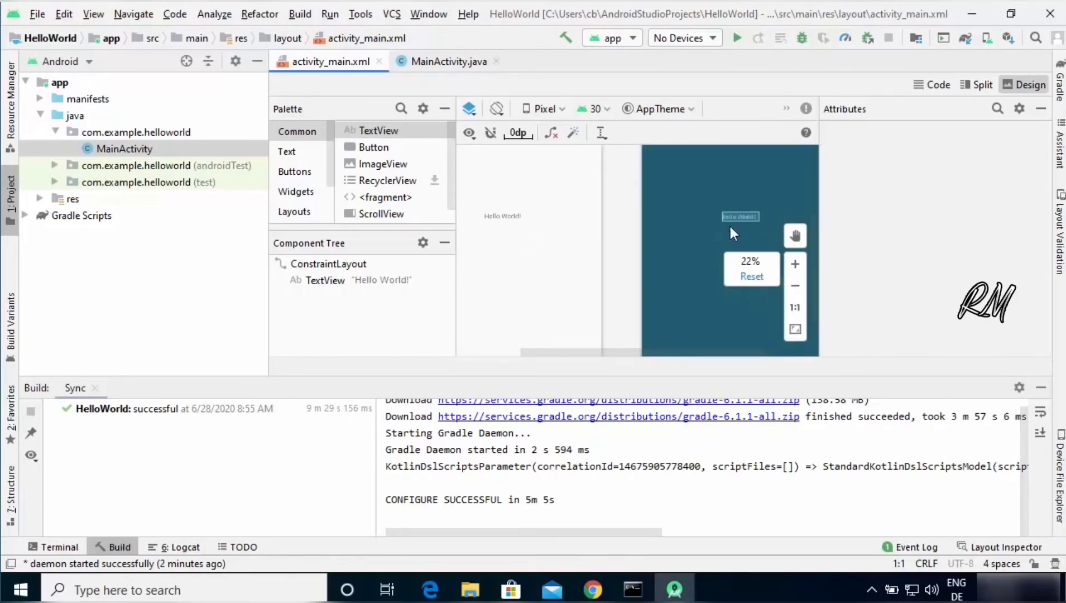
pyautogui.click(795, 263)
pyautogui.click(795, 263)
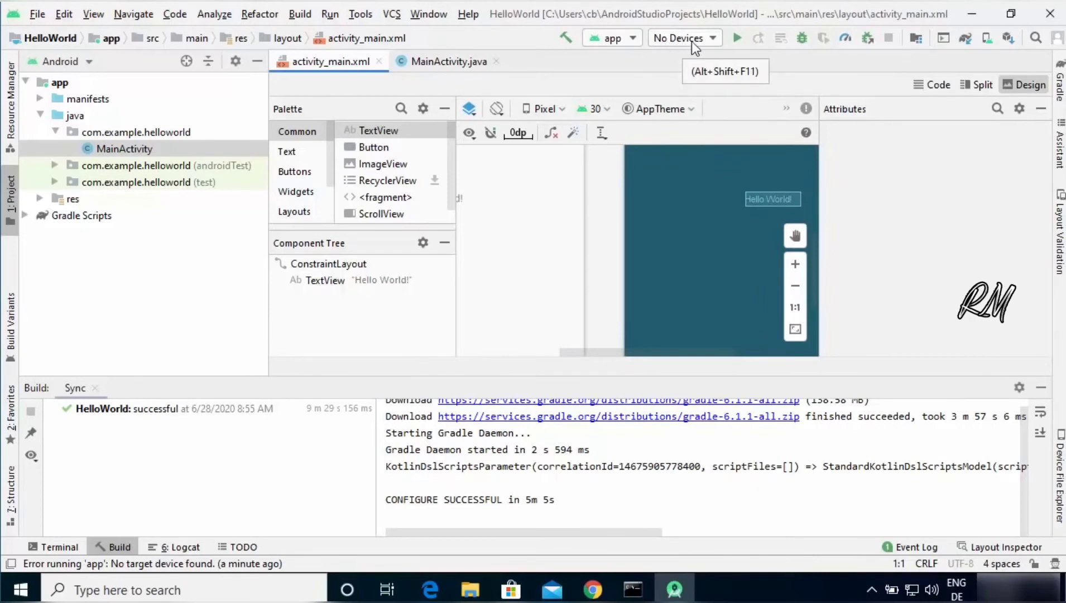
# Step: Try to run the app, and start a new virtual device based on the Pixel 3 phone definition
pyautogui.click(741, 40)
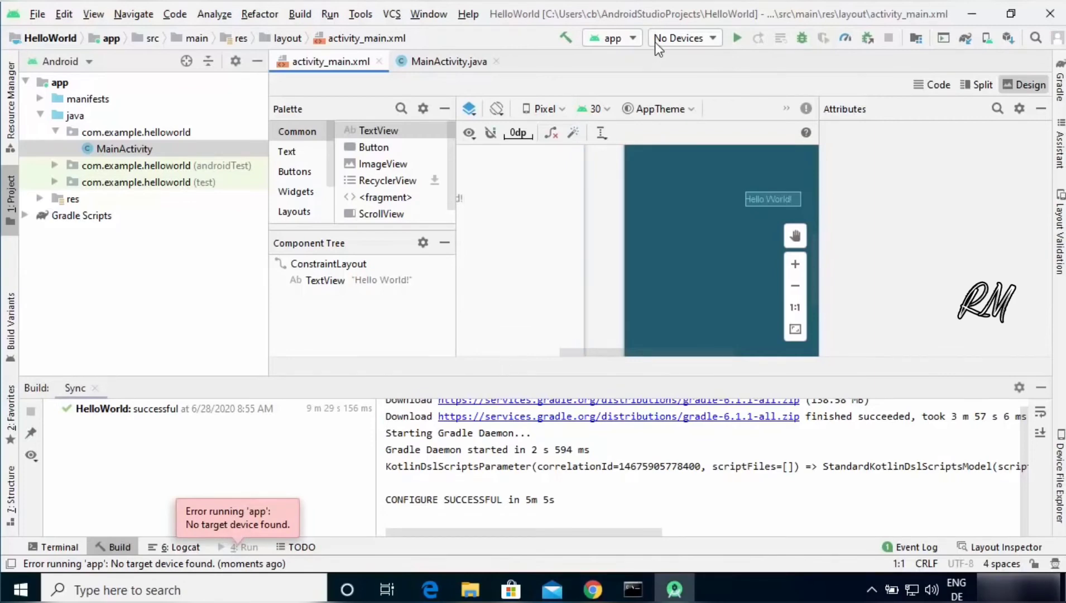
pyautogui.click(684, 41)
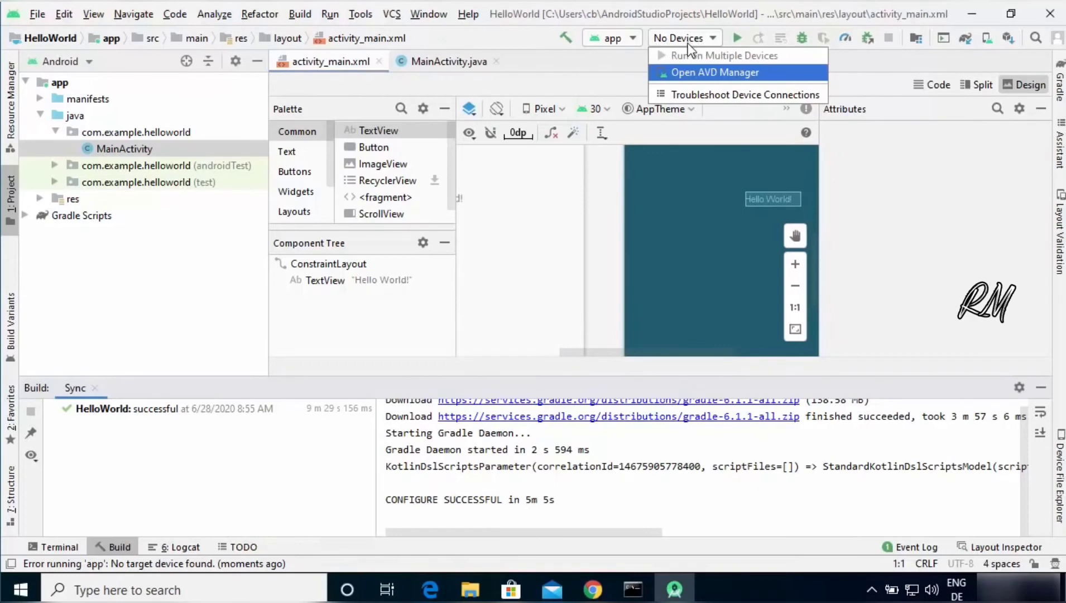
pyautogui.click(710, 83)
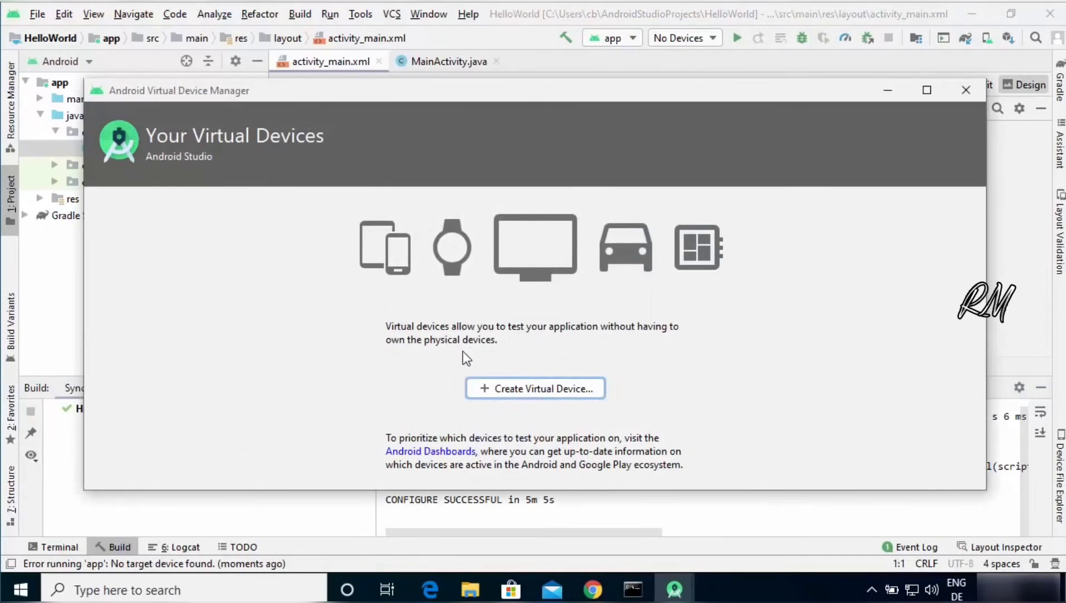
pyautogui.click(505, 391)
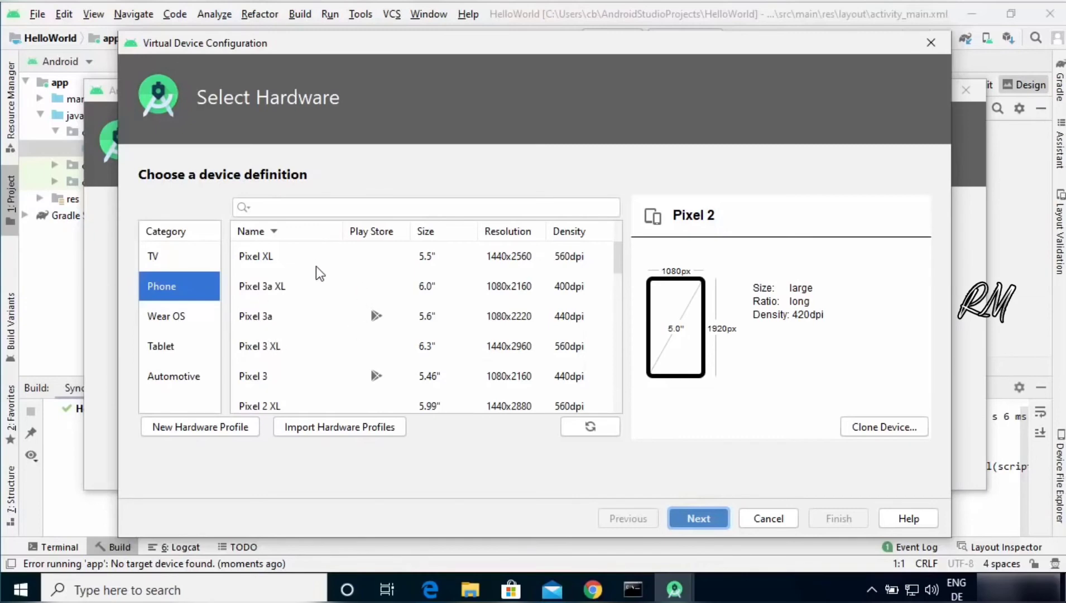
pyautogui.click(368, 257)
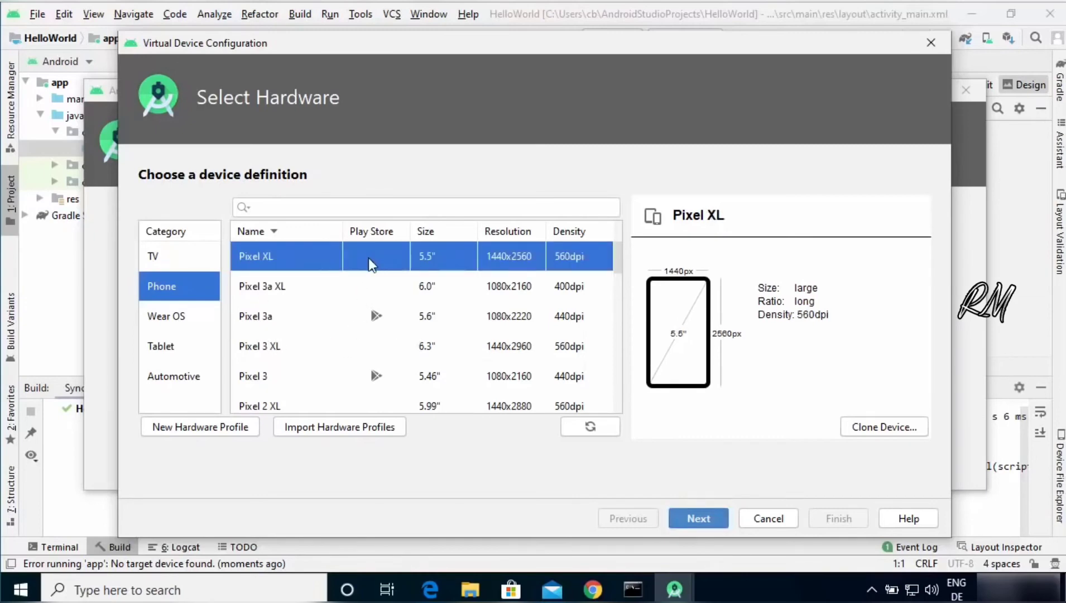
pyautogui.click(273, 375)
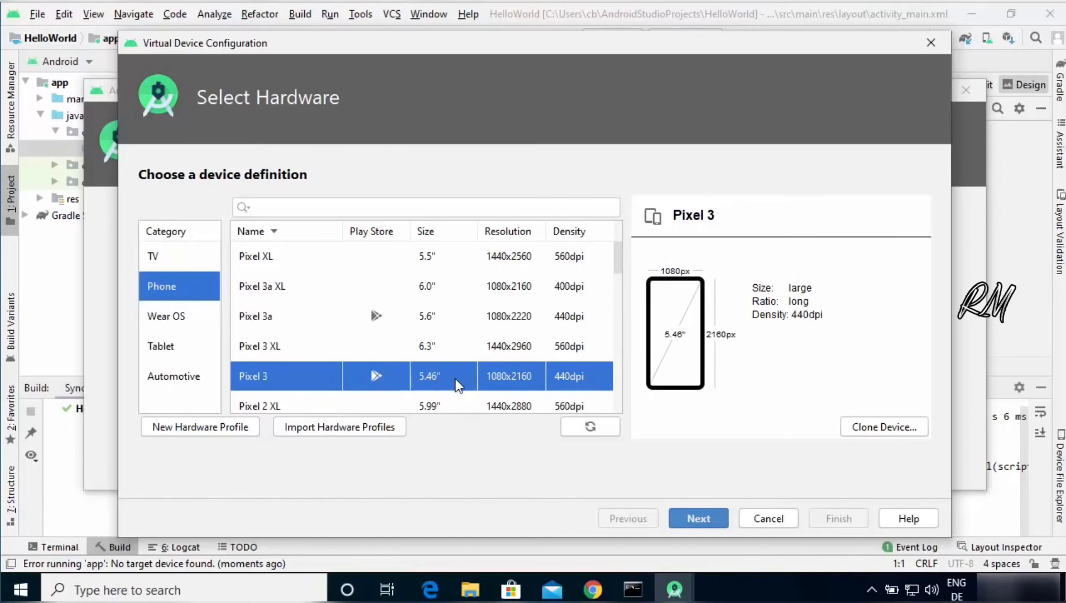
pyautogui.click(698, 517)
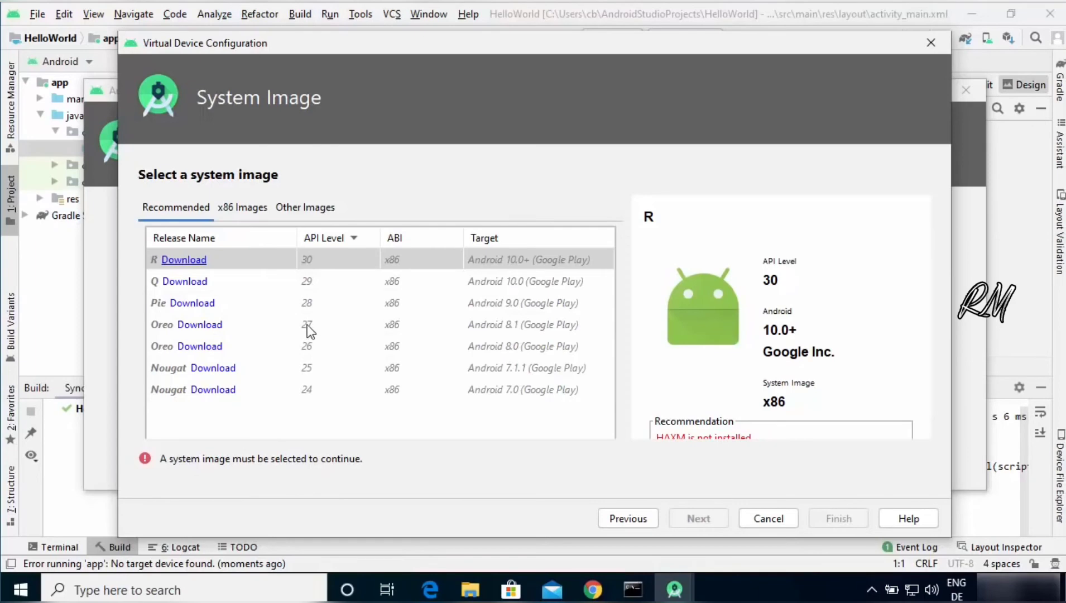
# Step: Download the Oreo API 27 x86 system image (Android 8.1, Google Play), accepting the android-sdk-license
pyautogui.click(200, 324)
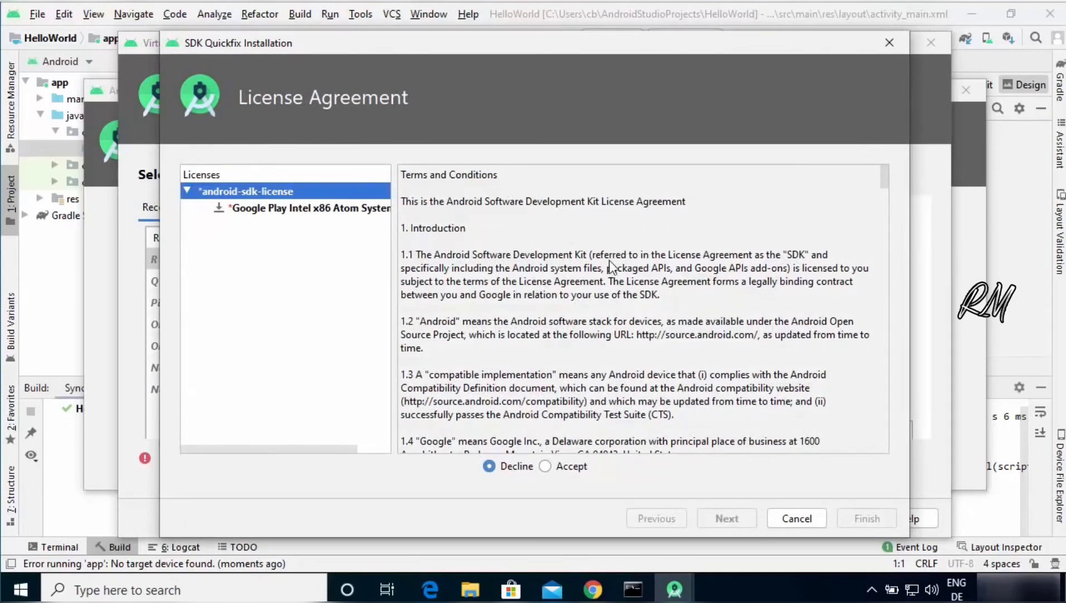
pyautogui.click(544, 466)
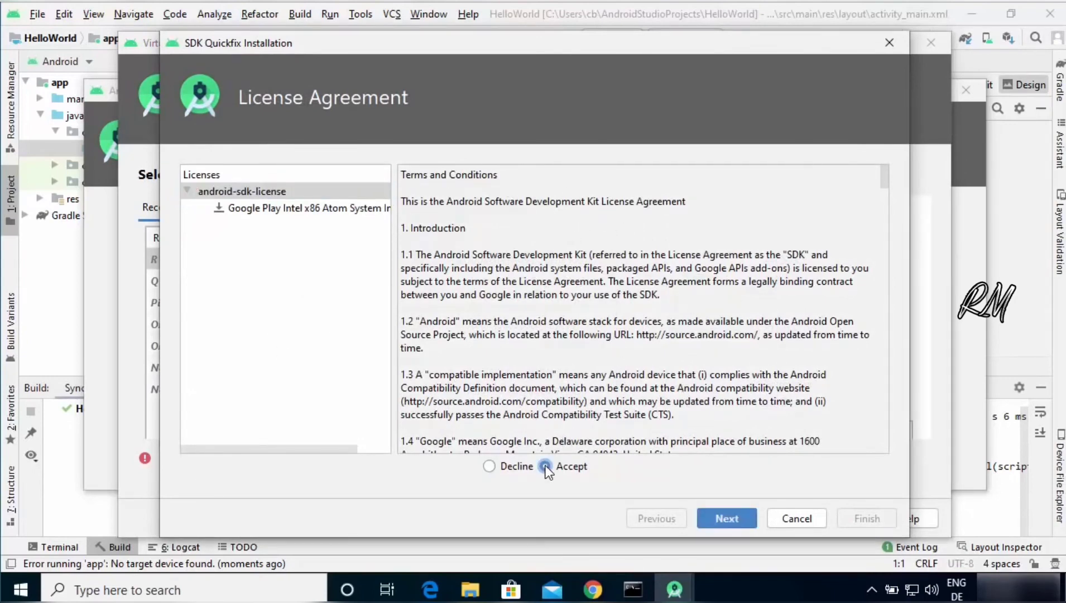
pyautogui.click(714, 516)
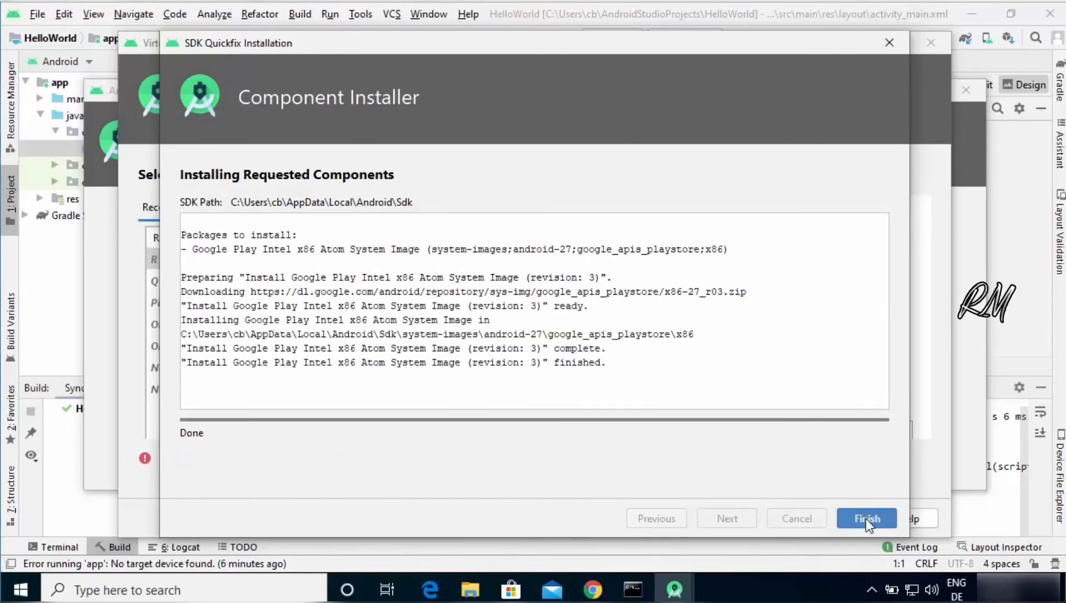
pyautogui.click(865, 518)
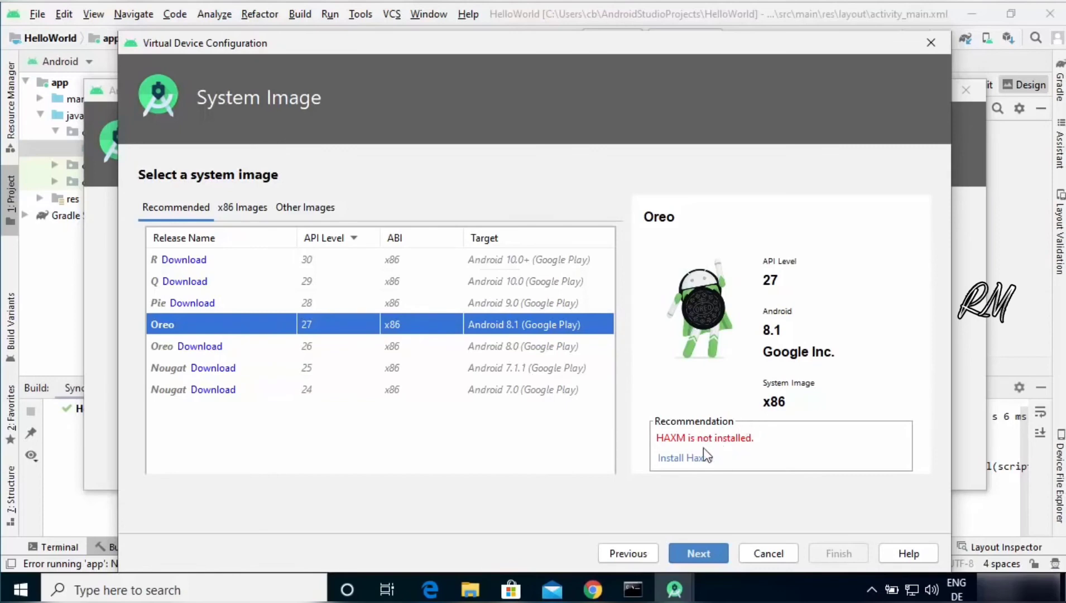
# Step: Install the recommended HAXM accelerator with a RAM allocation of 4,096 MiB, allowing it to make changes to the device
pyautogui.click(678, 464)
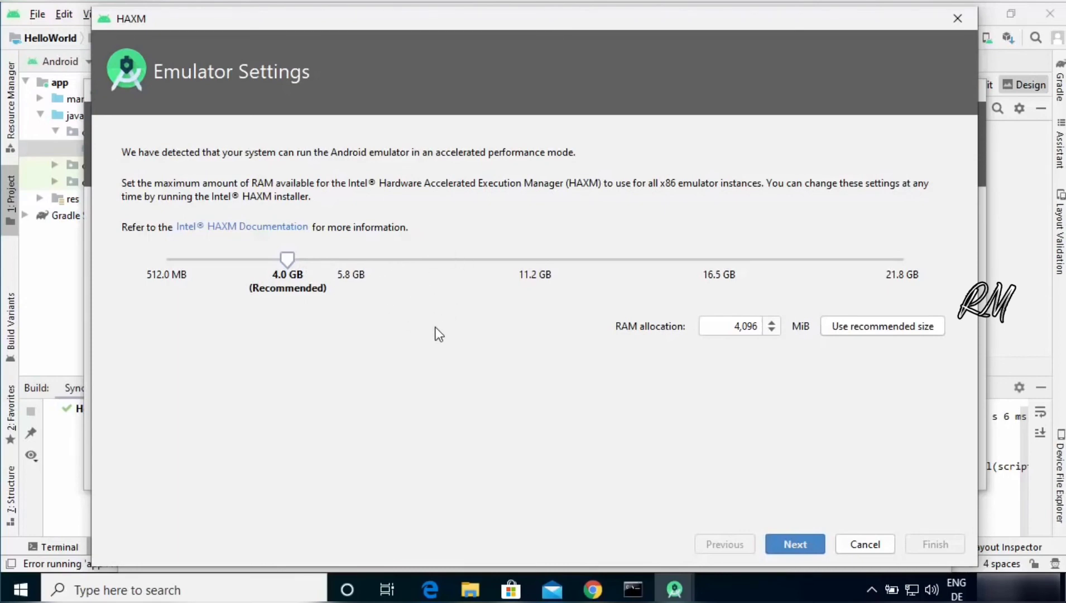
pyautogui.click(779, 544)
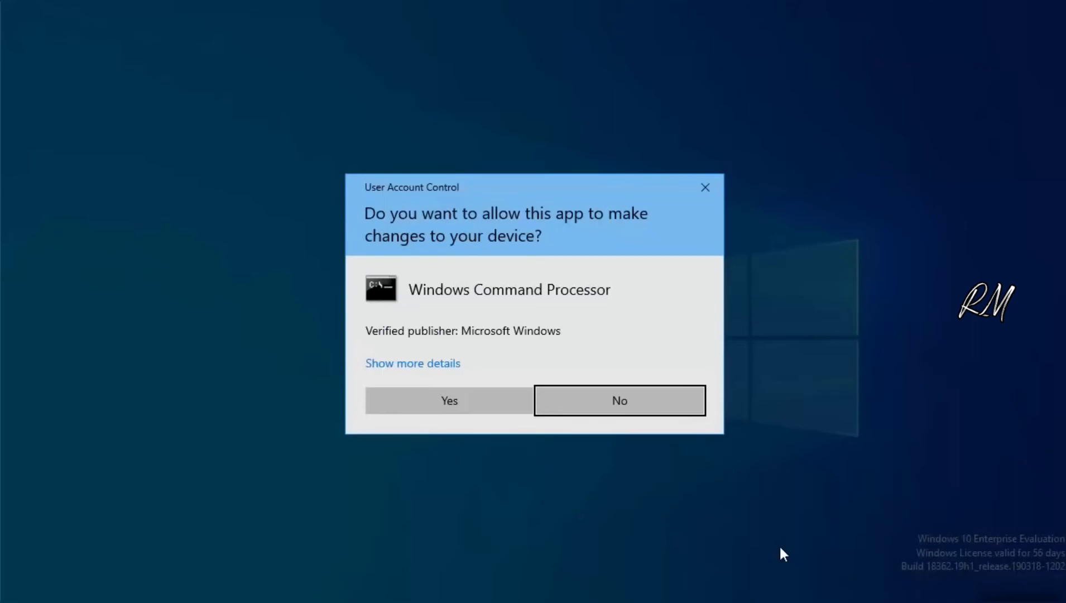
pyautogui.click(475, 399)
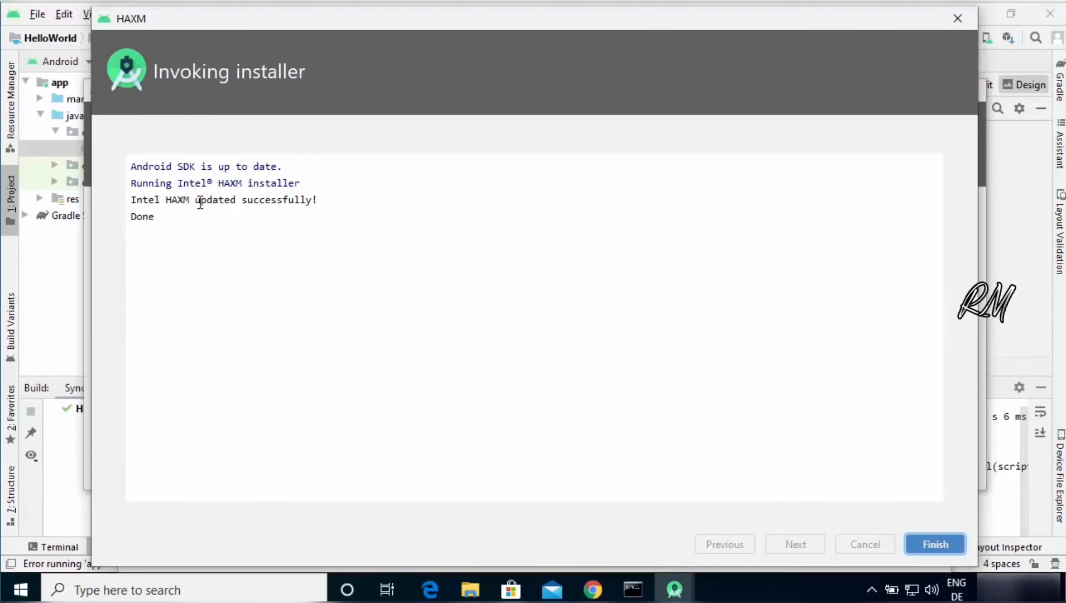
pyautogui.click(936, 544)
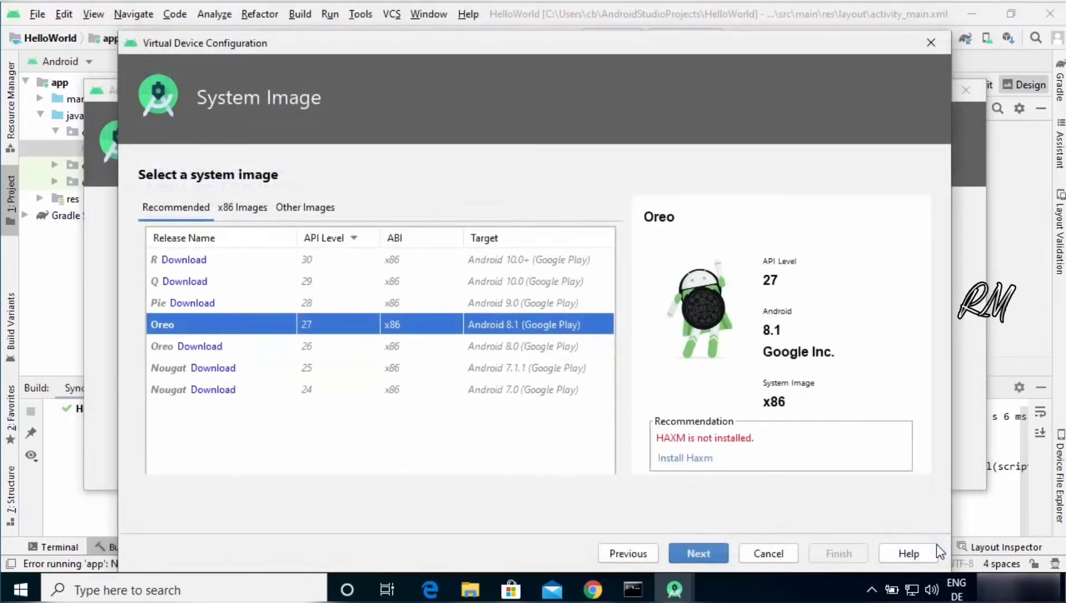
# Step: Finish creating the Pixel 3 virtual device with the Oreo API 27 image in portrait orientation, and close the device manager
pyautogui.click(698, 553)
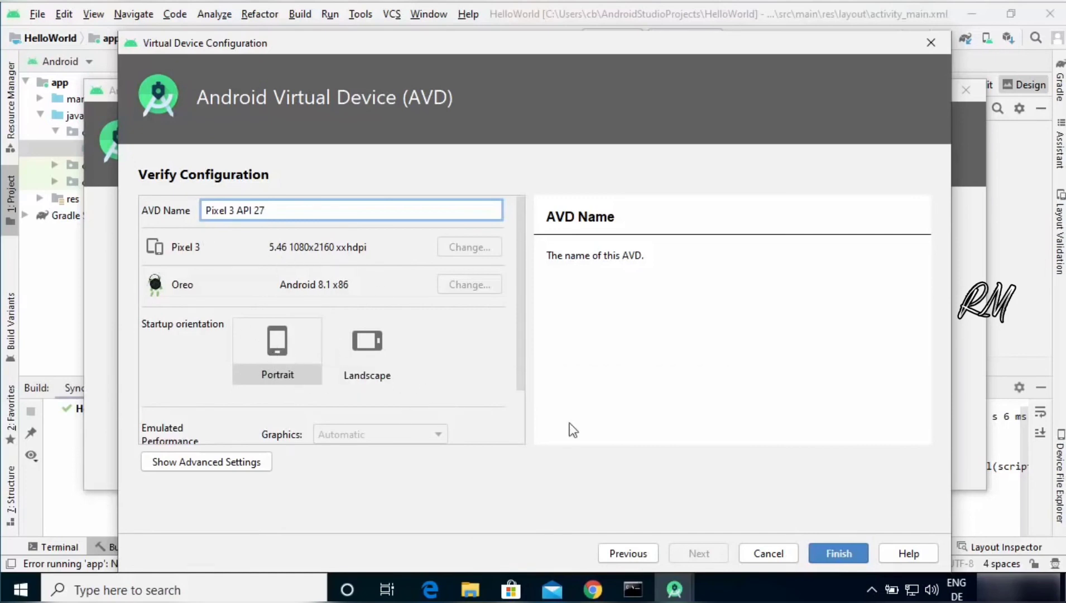
pyautogui.click(832, 554)
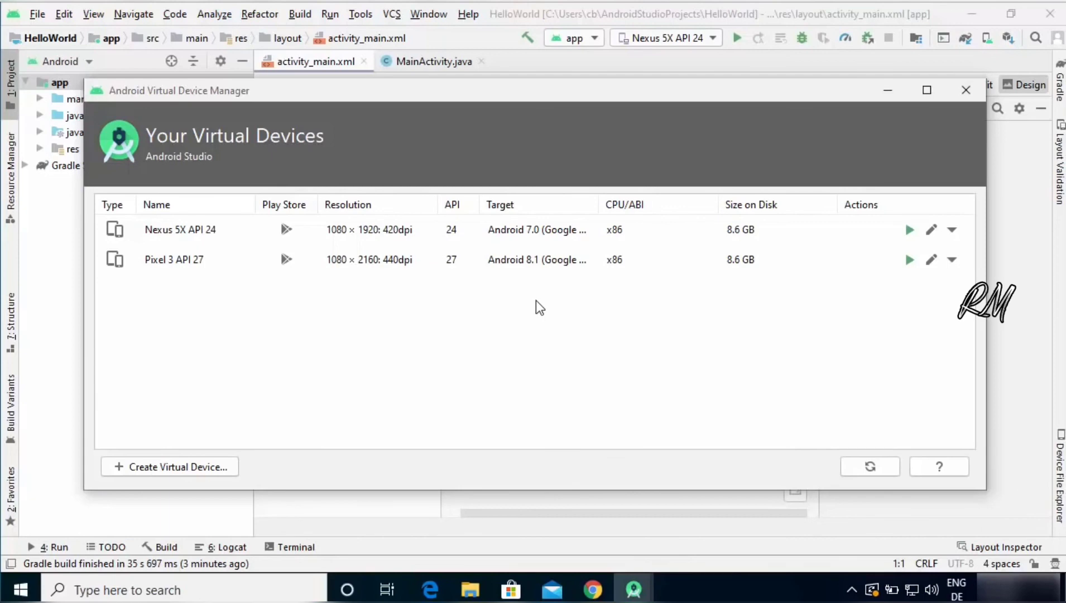
pyautogui.click(969, 91)
# Step: Choose the Nexus 5X API 24 virtual device as the app's run target
pyautogui.click(678, 41)
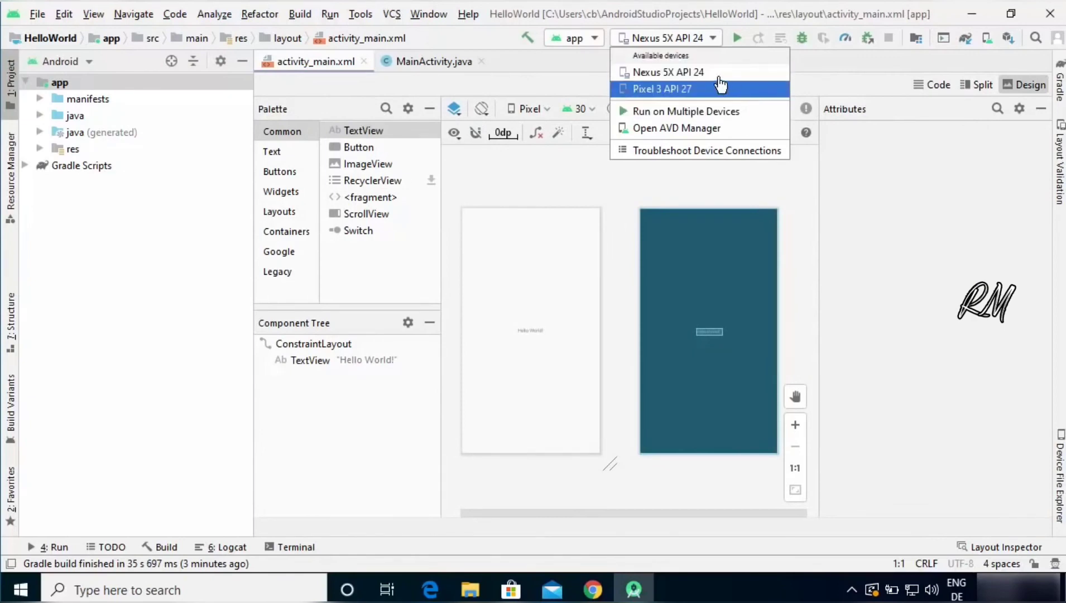
pyautogui.click(688, 72)
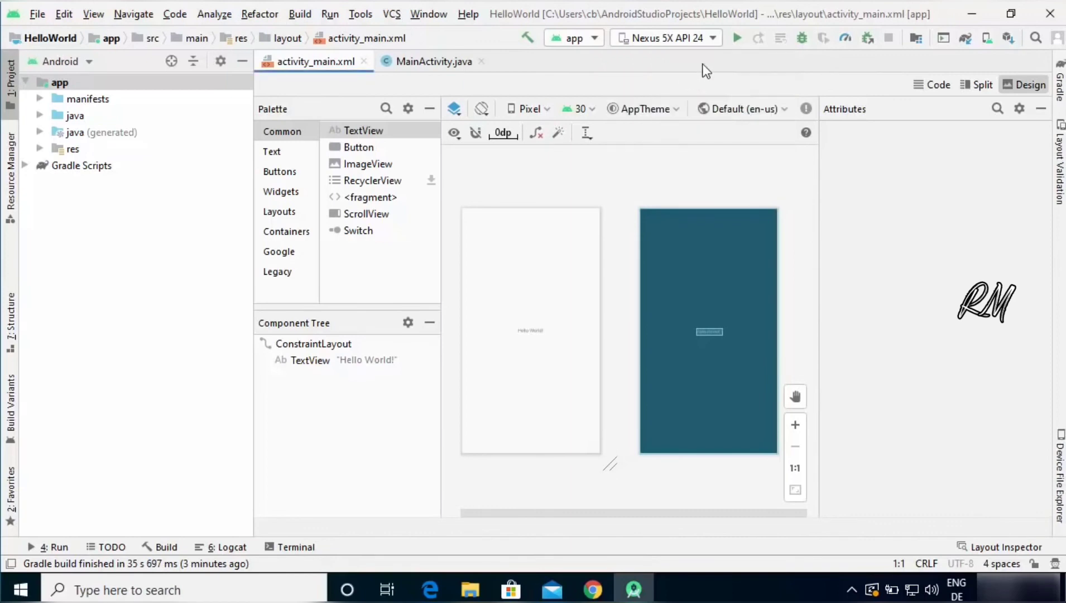